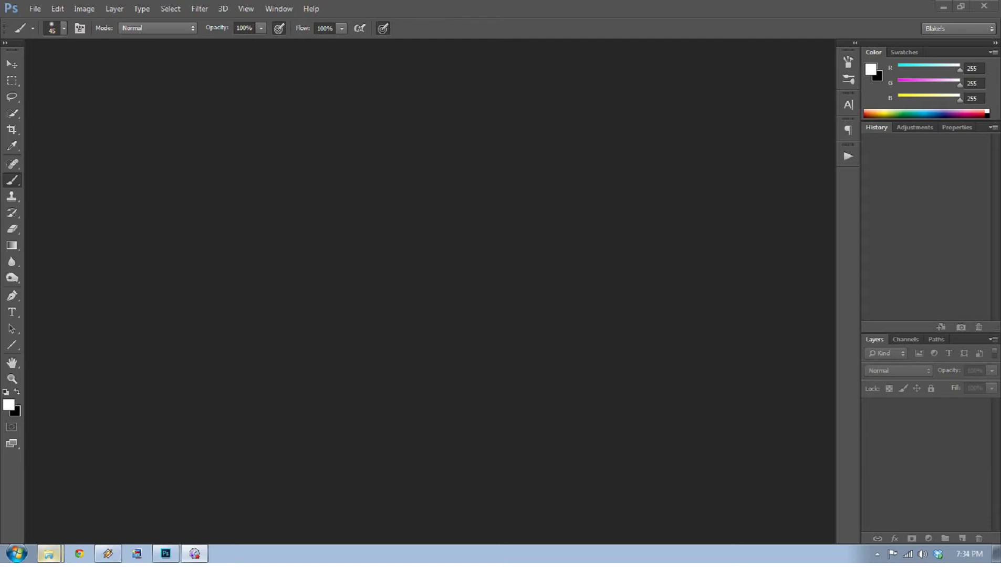
Set the exposure of the raw photo IMG_1519.CR2 to +3.30 and compare it with the unedited version.
click(257, 248)
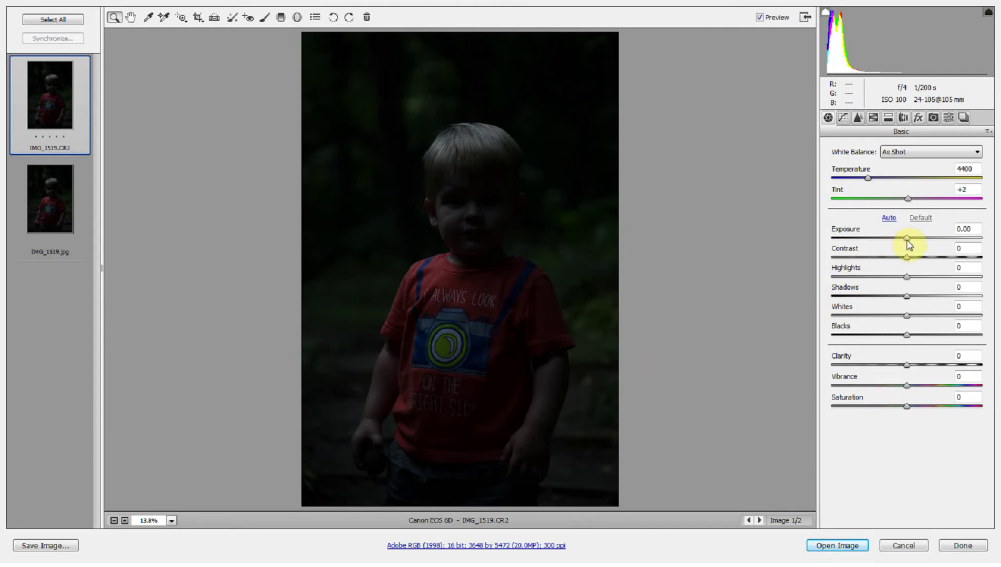
click(971, 225)
text(4)
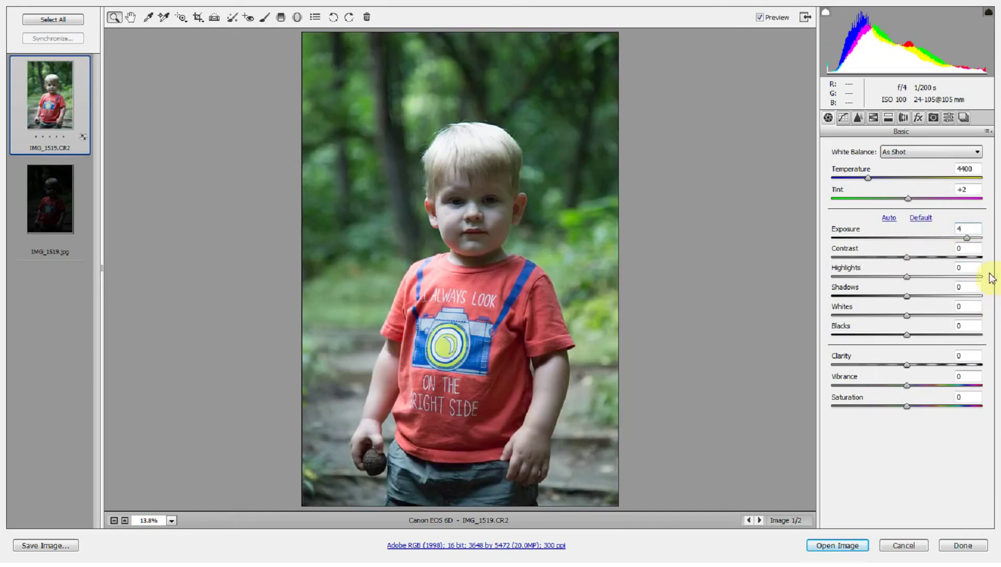
key(BackSpace)
text(3.4)
key(Return)
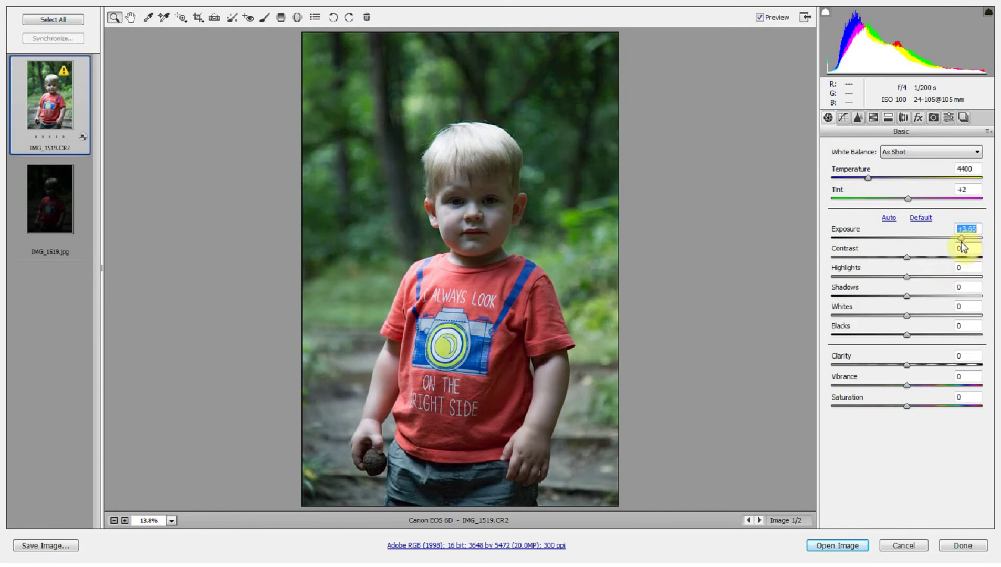
drag(958, 243, 955, 242)
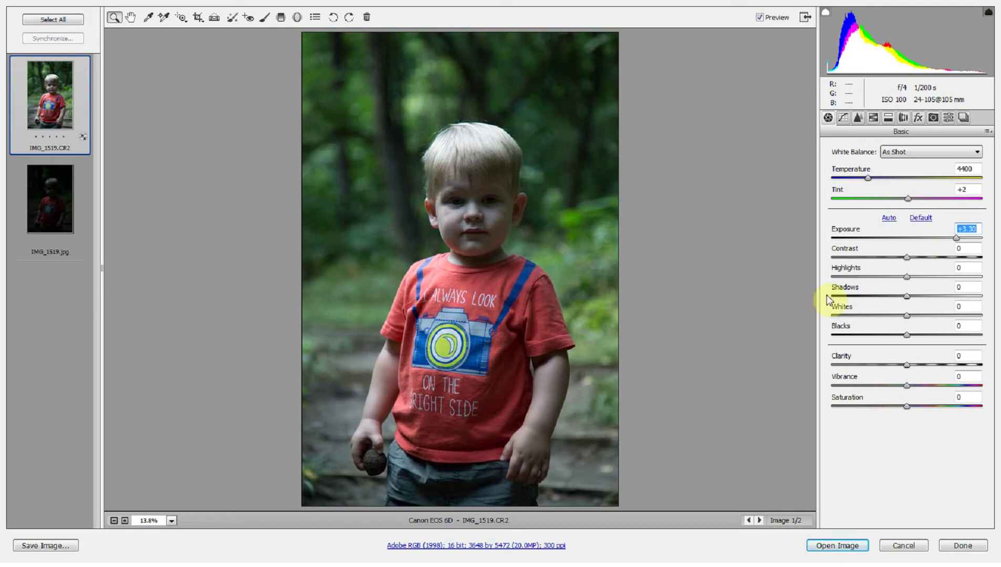
click(766, 18)
click(766, 18)
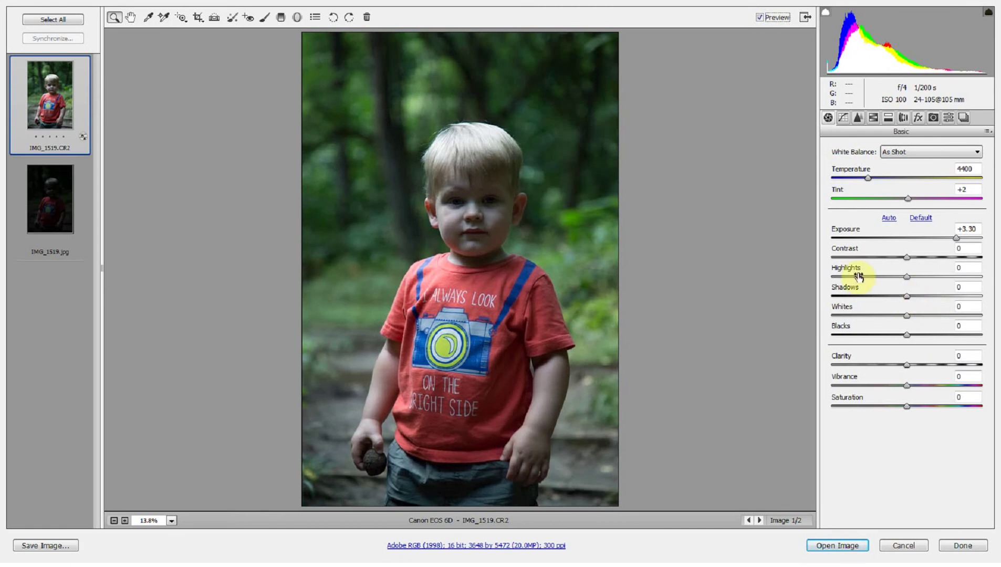
Set Highlights to +35, Shadows to +23, Blacks to +7 and Temperature to 5300, and compare with the unedited photo.
drag(906, 295, 933, 278)
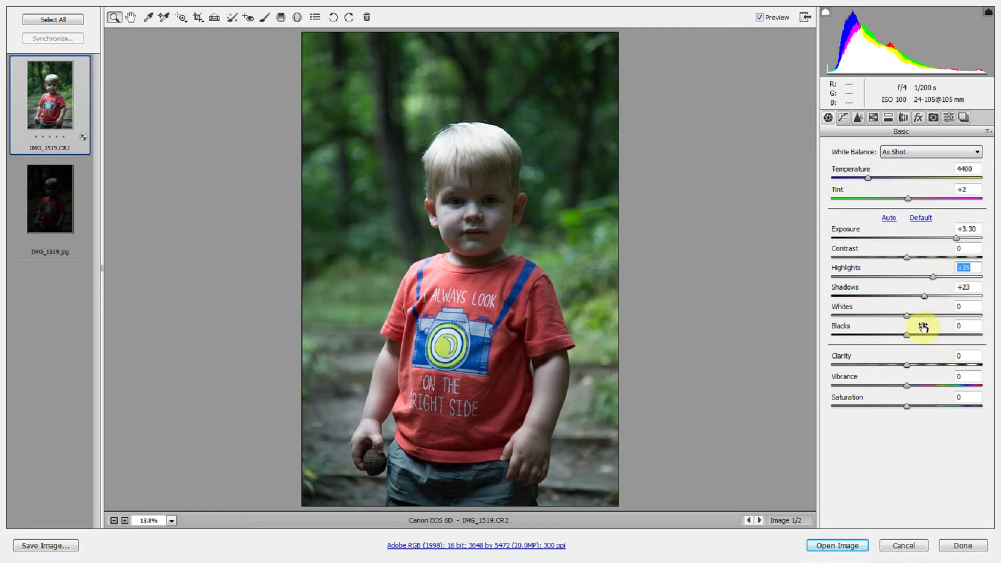
mouse_move(908, 338)
mouse_down()
mouse_move(945, 339)
mouse_move(897, 339)
mouse_move(911, 336)
mouse_up()
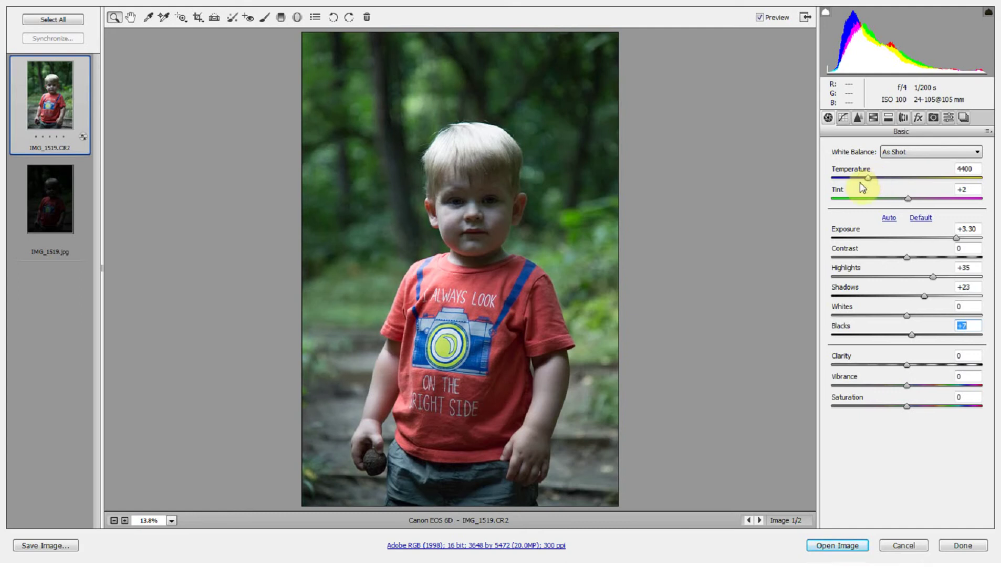
mouse_move(870, 181)
mouse_down()
mouse_move(891, 184)
mouse_move(881, 182)
mouse_up()
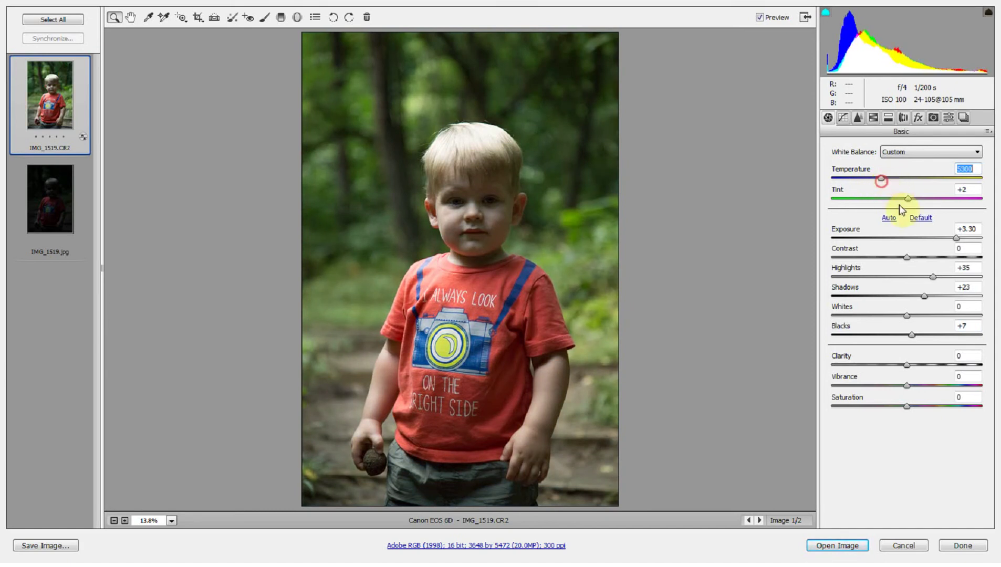
click(772, 20)
click(773, 20)
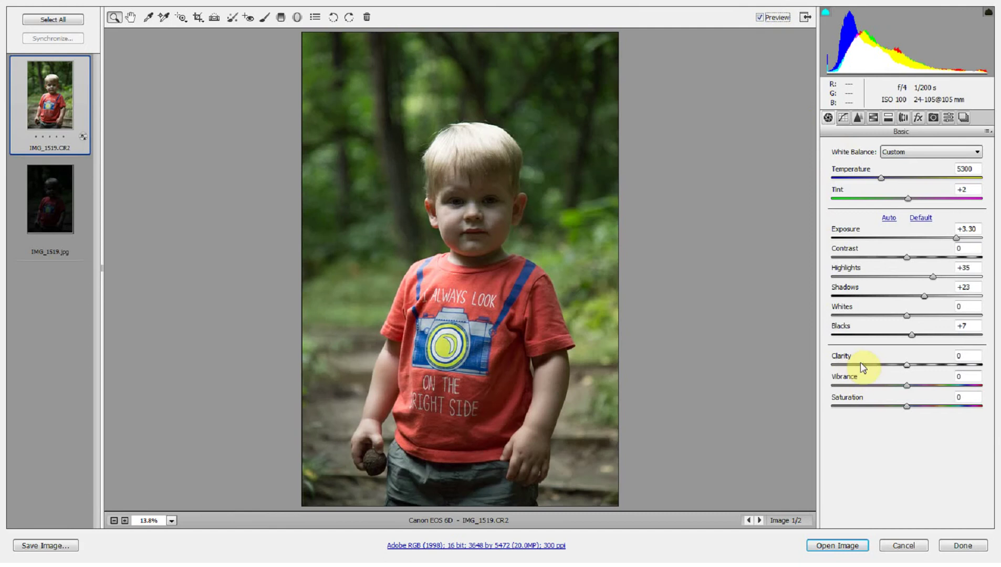
click(765, 19)
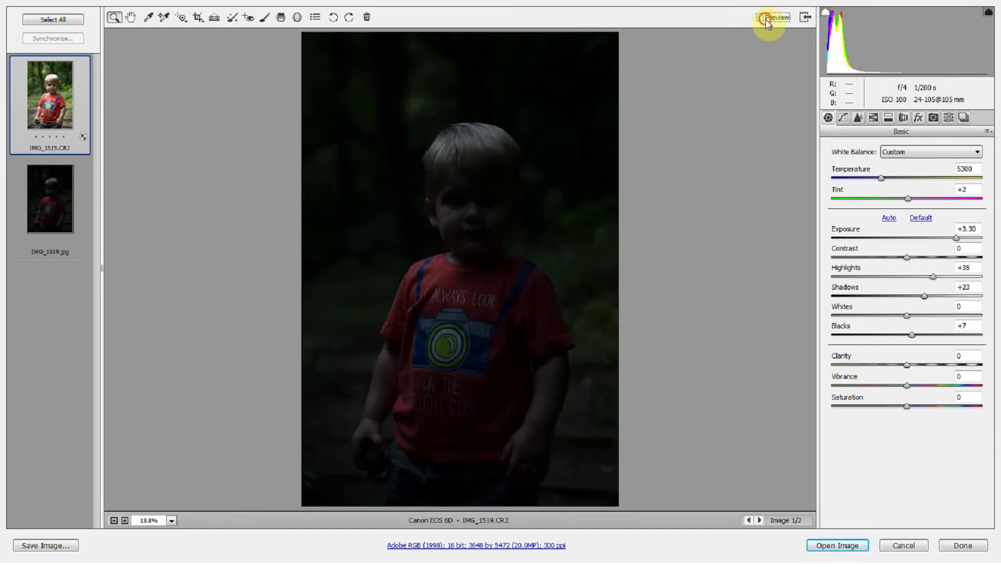
click(766, 19)
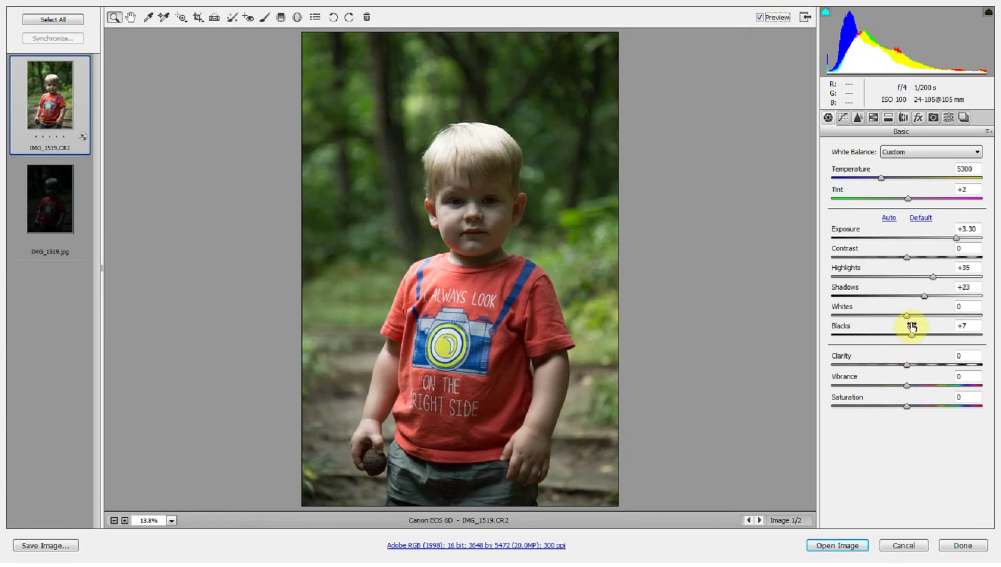
Set Whites to -10 and Vibrance to +29, and compare with the unedited photo.
mouse_move(907, 316)
mouse_down()
mouse_move(918, 321)
mouse_move(884, 322)
mouse_move(900, 325)
mouse_up()
drag(906, 385, 928, 387)
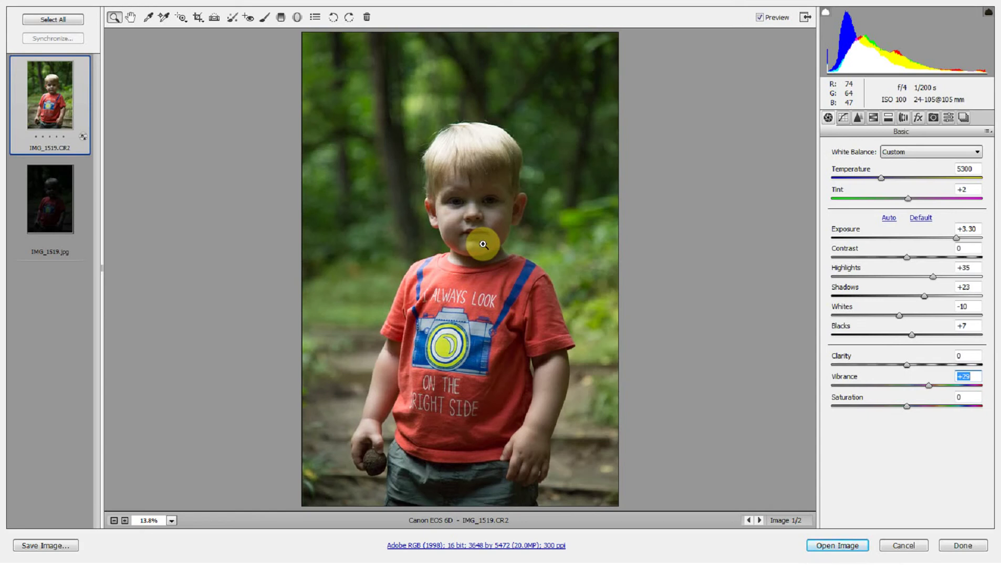
click(761, 24)
click(759, 20)
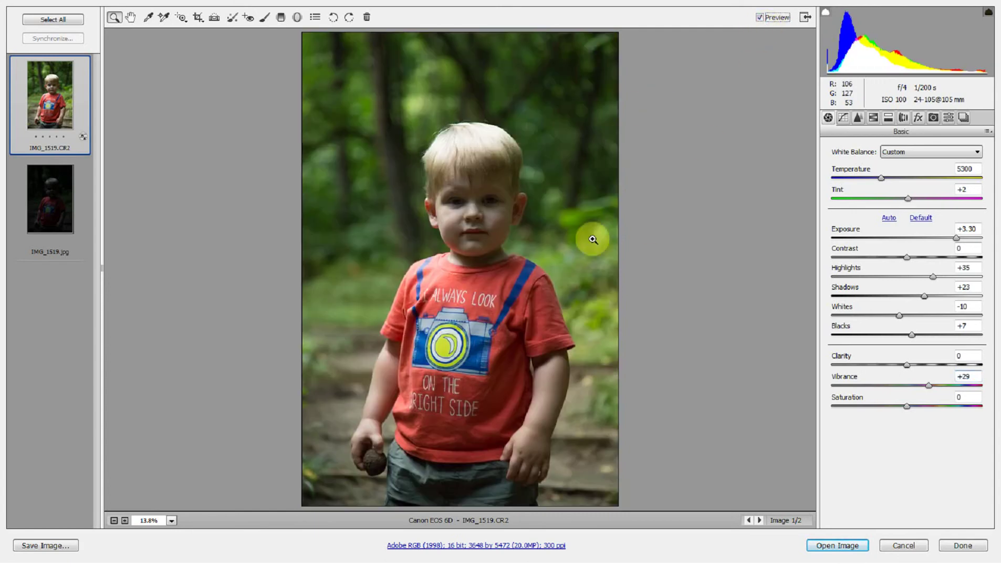
Reduce noise on the boy's face with Luminance 40, Luminance Detail 33, Color 46 and Color Detail 25.
click(512, 267)
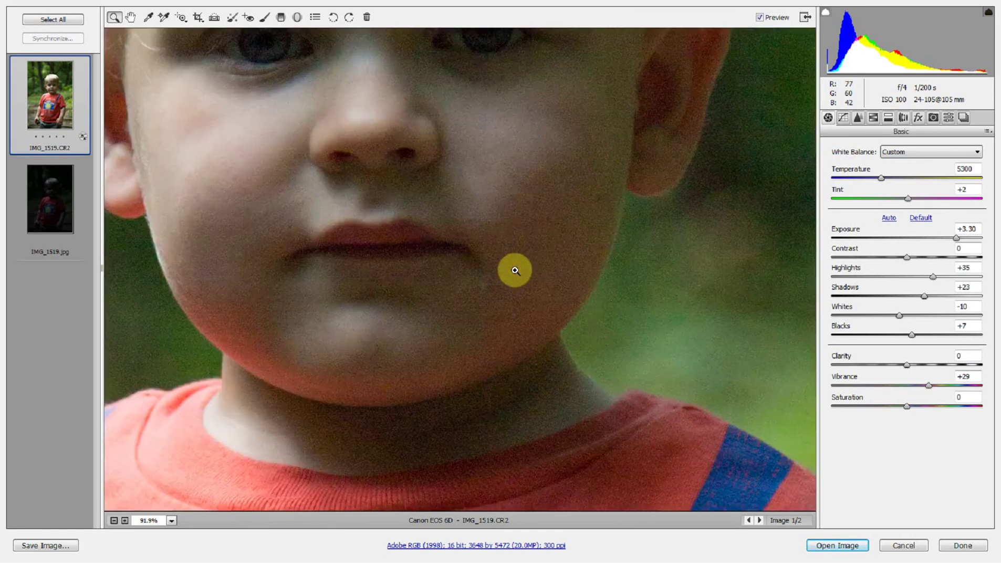
scroll(540, 273, up, 3)
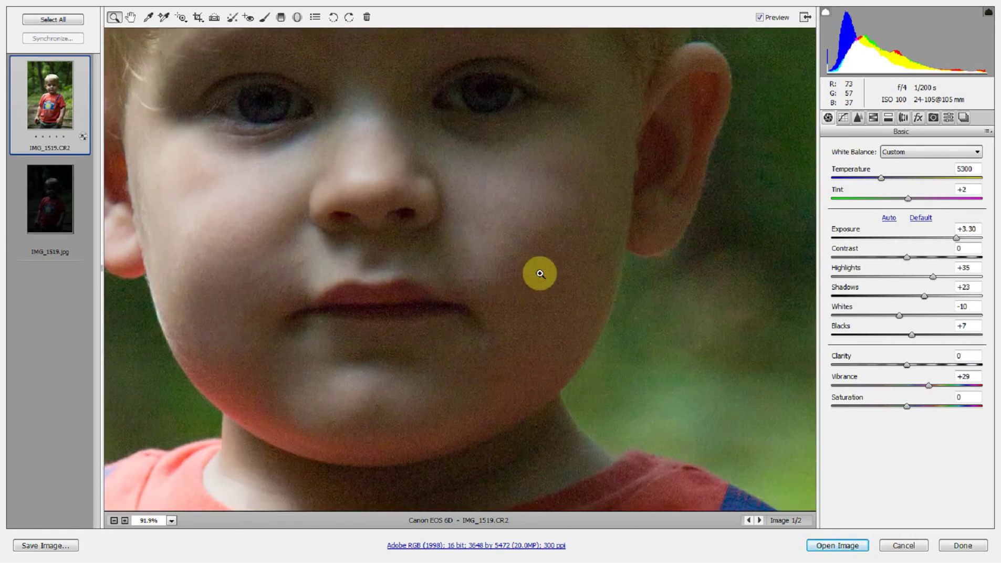
click(857, 118)
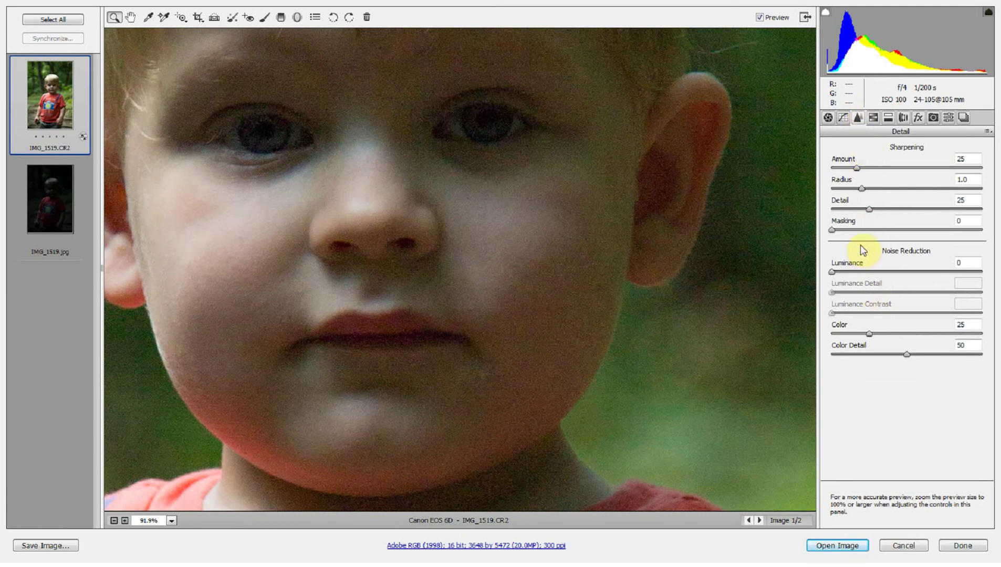
click(881, 271)
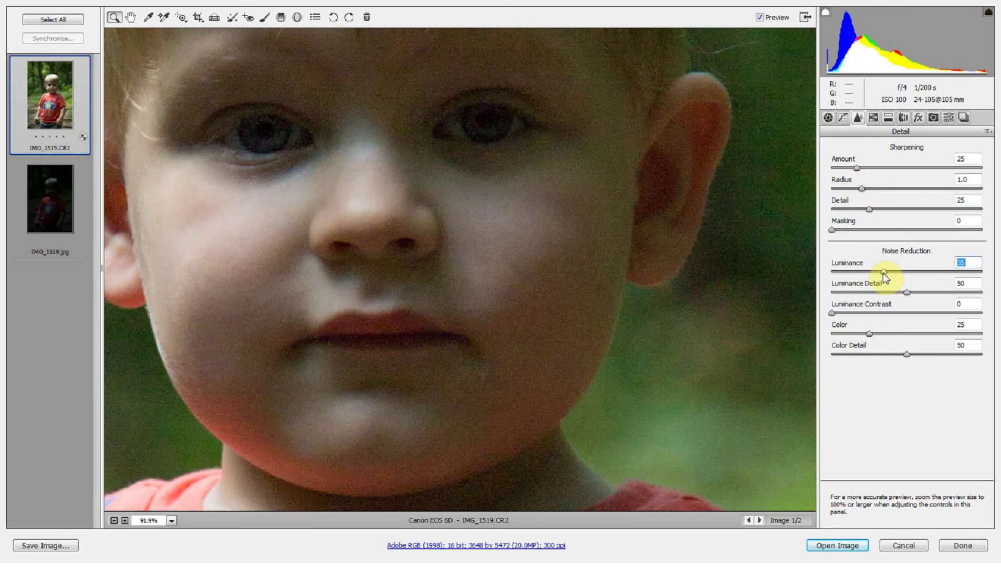
drag(892, 278, 880, 299)
drag(868, 334, 861, 354)
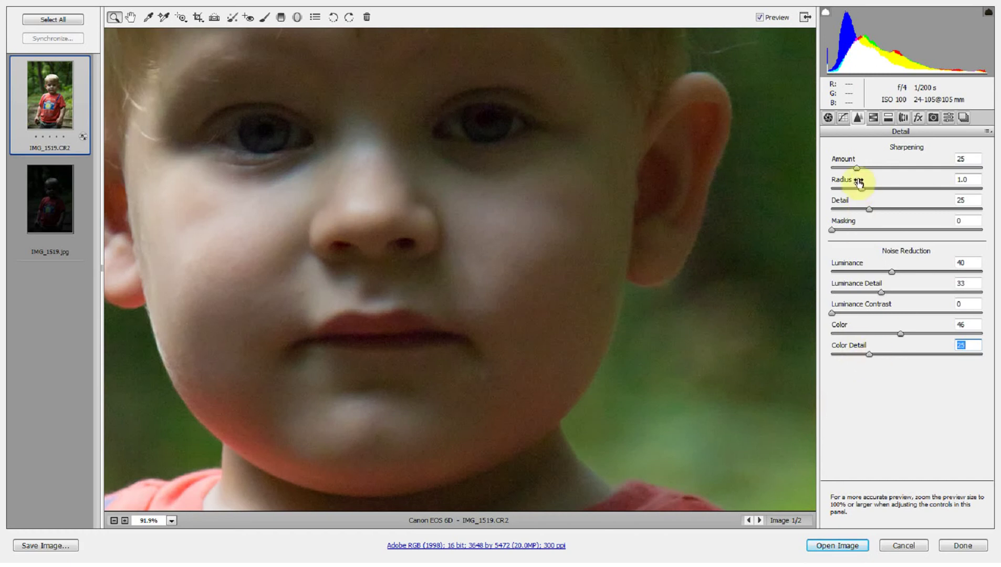
Remove the sharpening by setting Amount to 0, Radius to 0.5 and Detail to 0, and check the whole photo.
drag(854, 168, 792, 174)
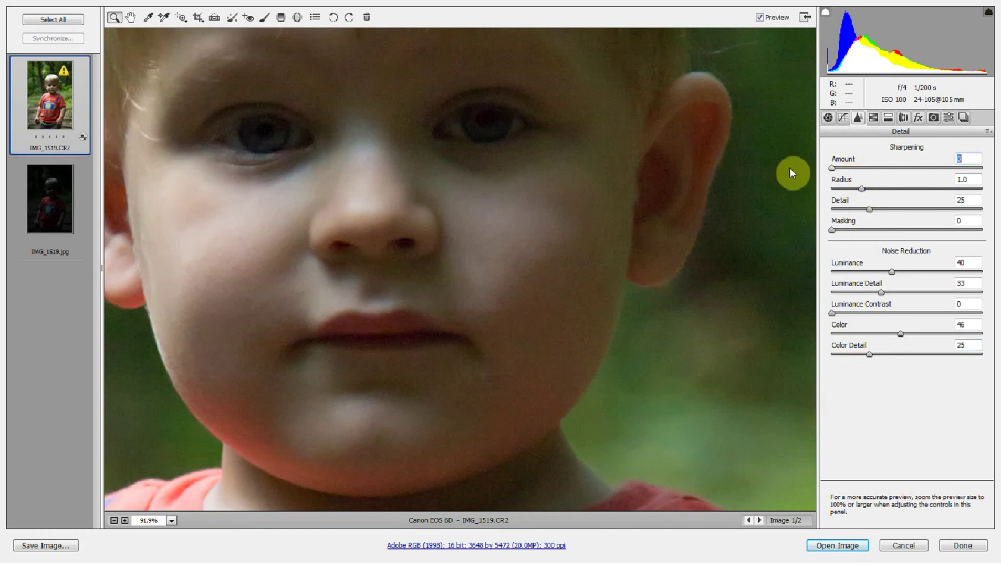
drag(861, 188, 813, 212)
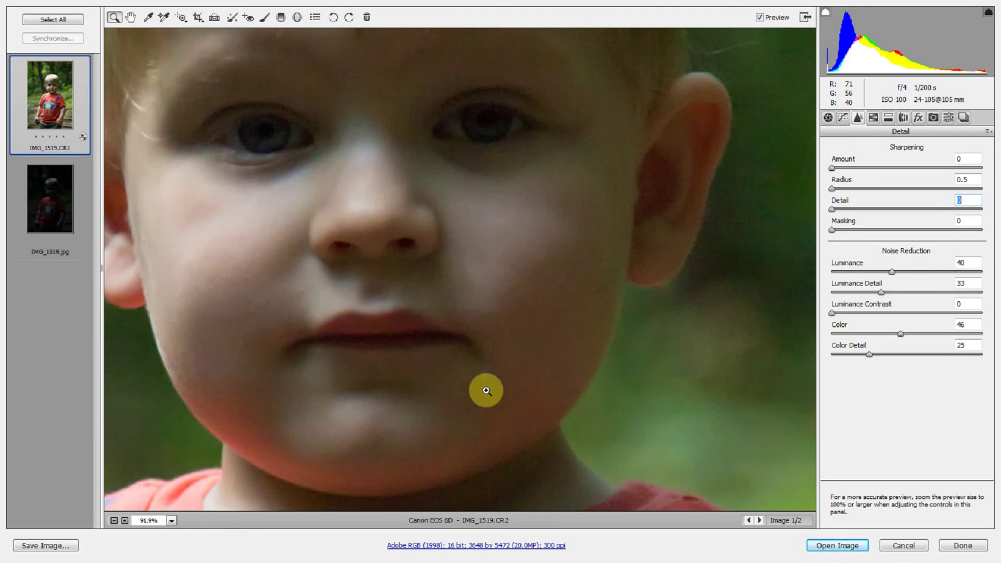
right_click(585, 288)
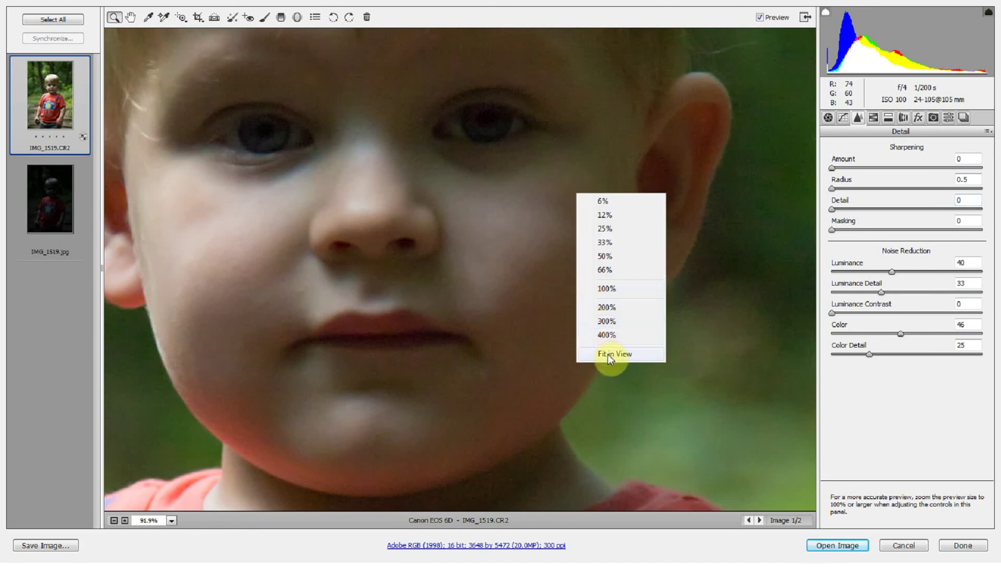
click(609, 353)
Set Luminance noise reduction to 30 while examining the face, and fit the whole photo in view again.
drag(449, 153, 532, 250)
drag(891, 272, 885, 276)
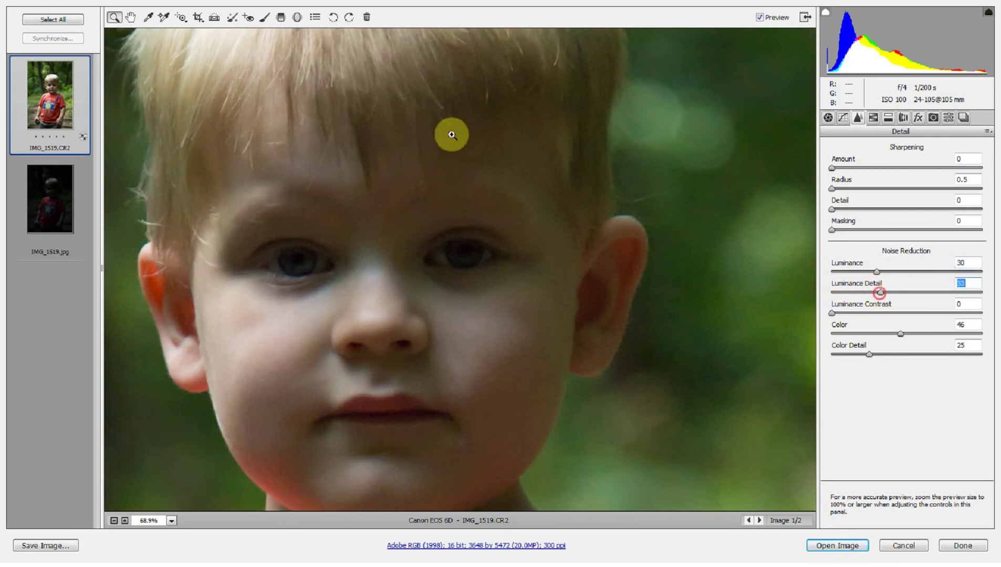
right_click(478, 199)
click(509, 287)
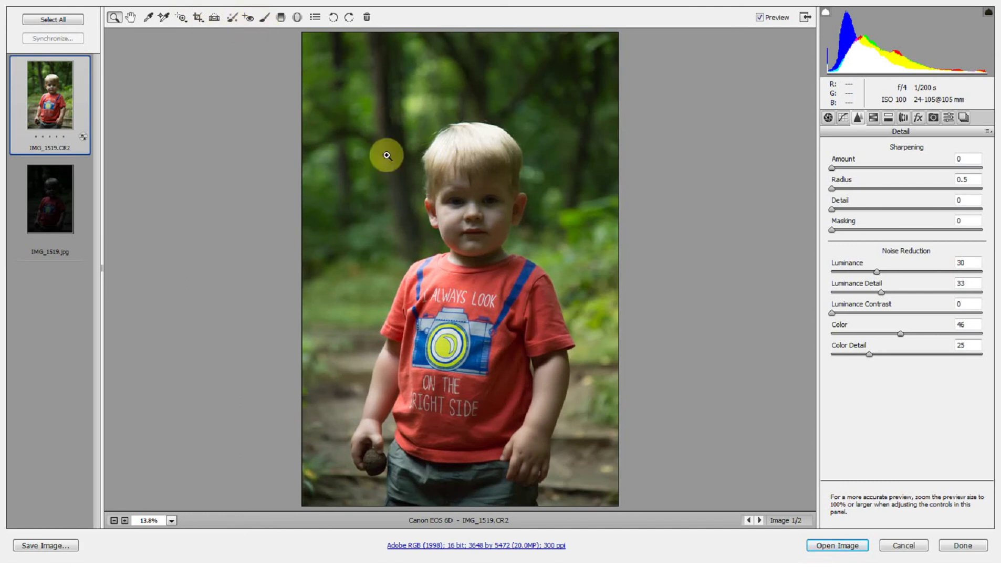
Set up the Adjustment Brush for the eyes with Shadows at -25 and all other effects at zero.
drag(447, 172, 509, 222)
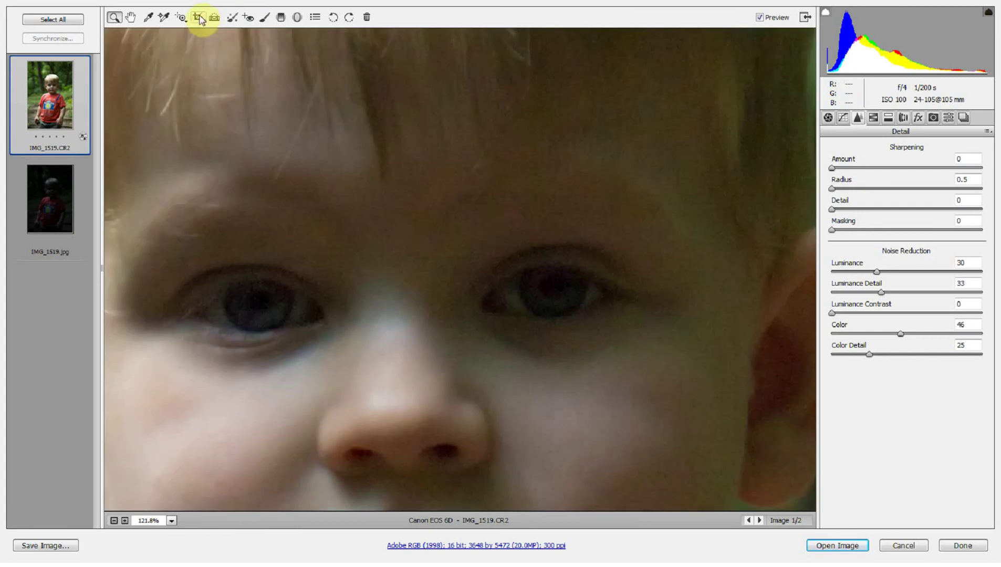
click(265, 18)
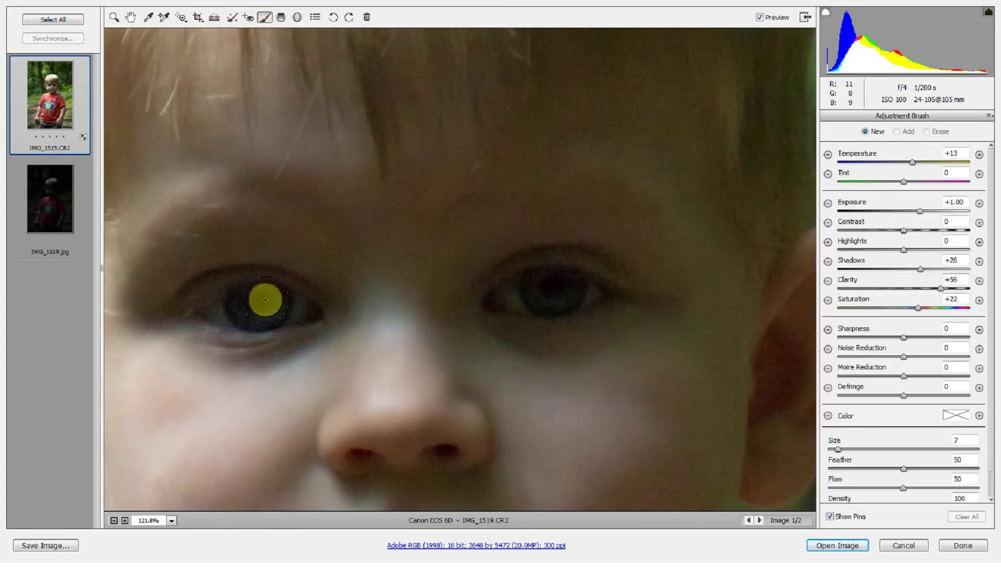
key(bracketright)
key(bracketright)
key(bracketright)
key(bracketright)
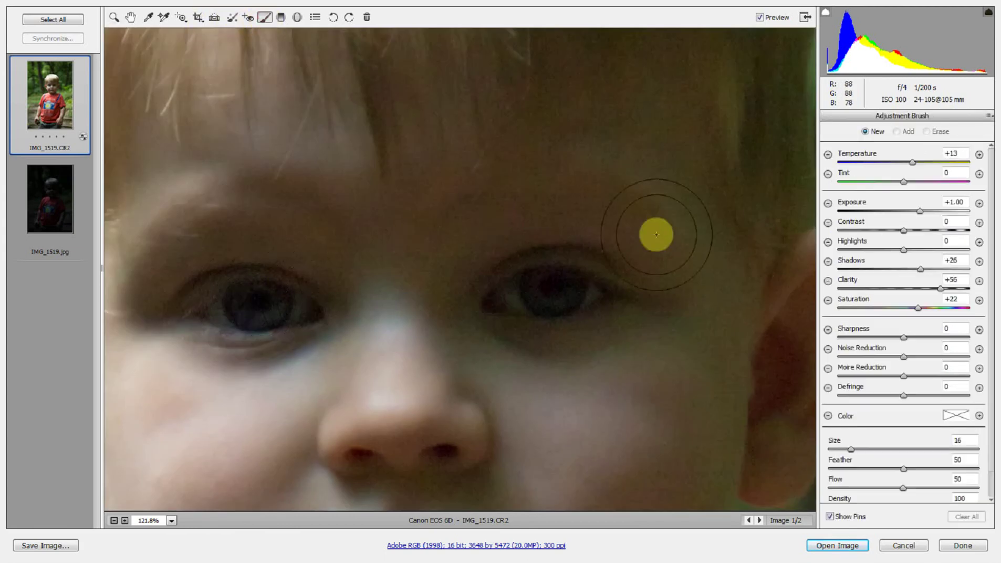
click(977, 203)
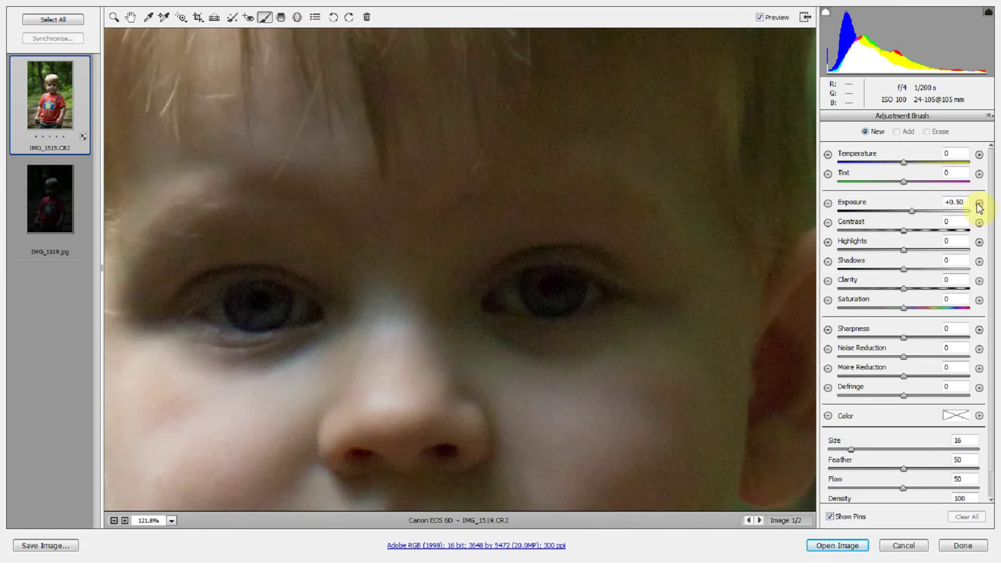
click(979, 262)
click(827, 261)
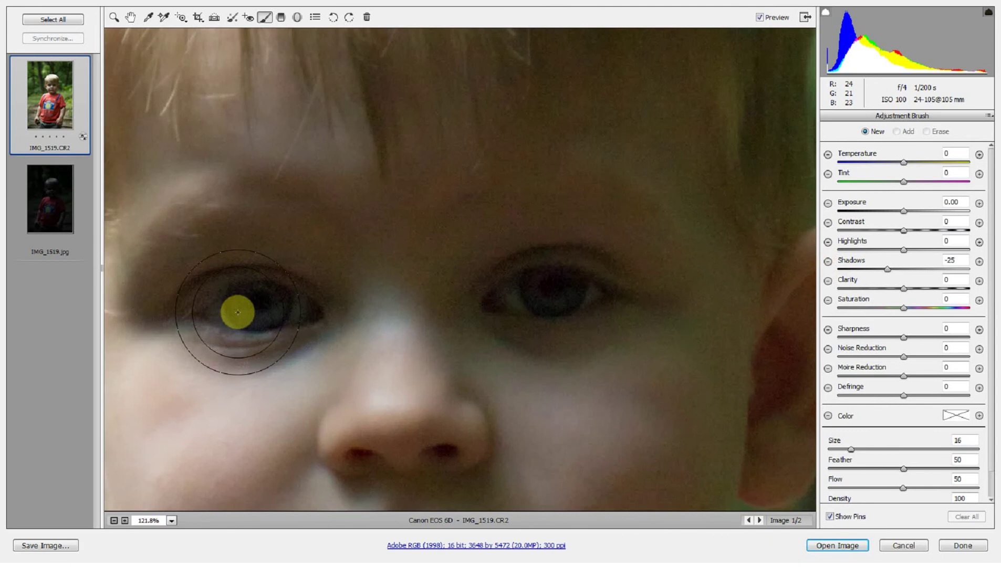
Enlarge the brush to size 22 and apply the adjustment over the eye on the image's left side.
key(bracketright)
key(bracketright)
key(bracketright)
key(bracketright)
key(bracketright)
key(bracketright)
click(260, 286)
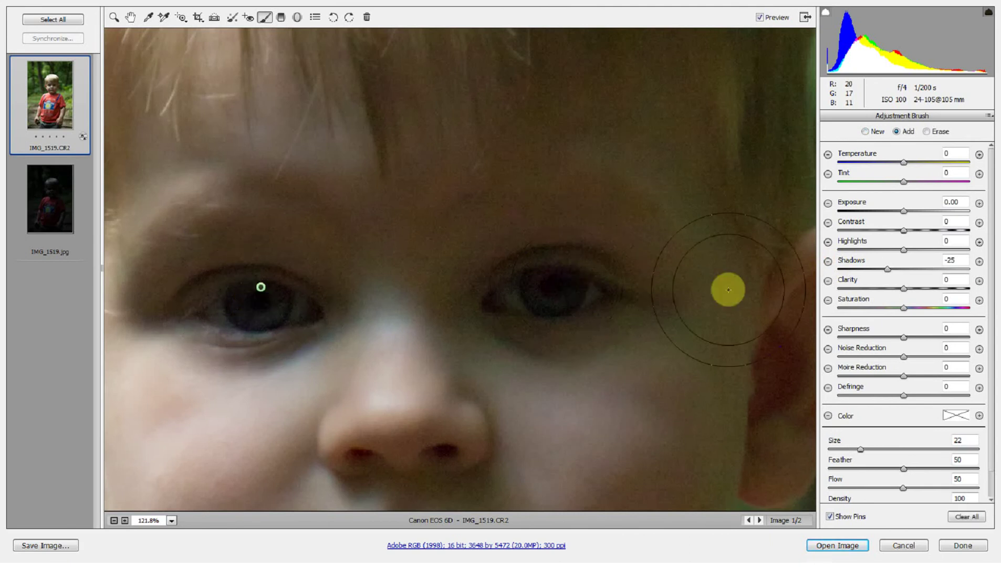
Set the eye adjustment's Shadows to +35 and Exposure to +0.55, and check the effect on the whole photo.
drag(886, 270, 926, 269)
drag(904, 212, 908, 214)
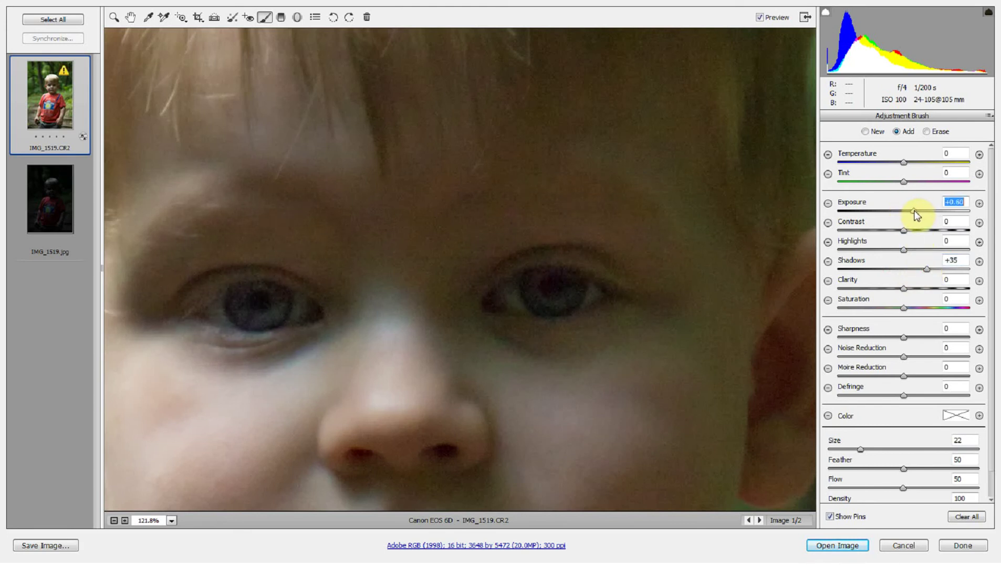
click(759, 18)
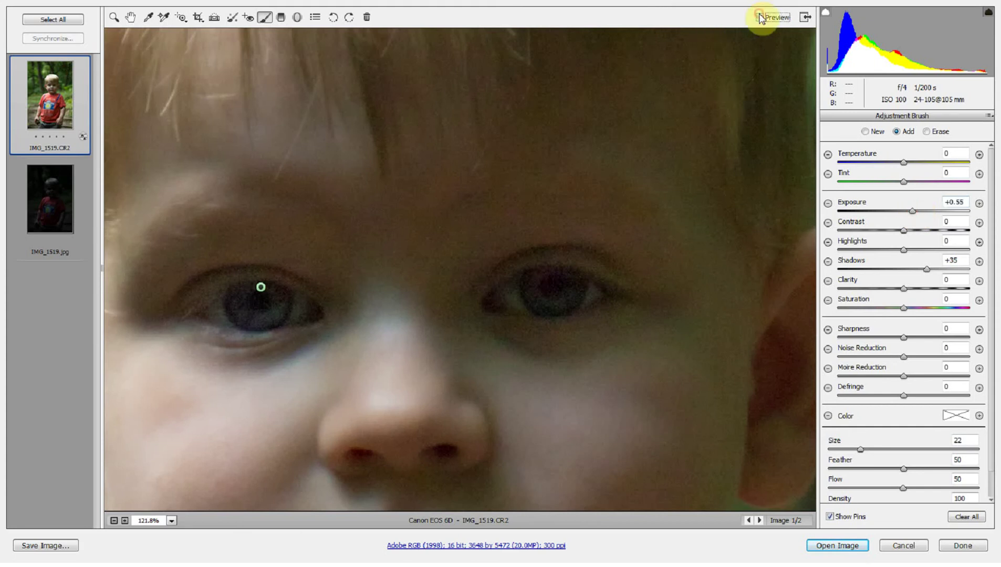
right_click(536, 226)
click(563, 302)
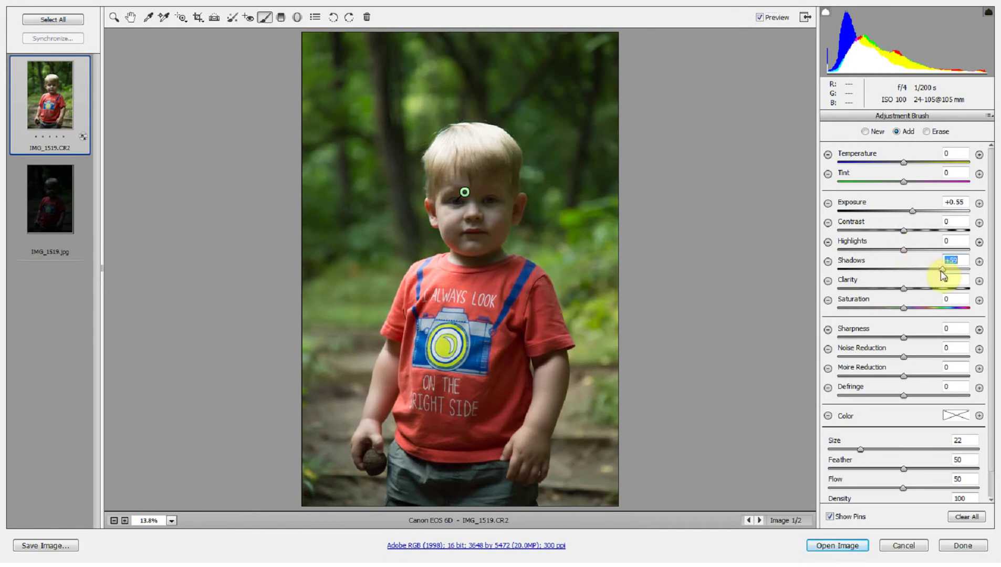
drag(959, 272, 926, 269)
click(41, 104)
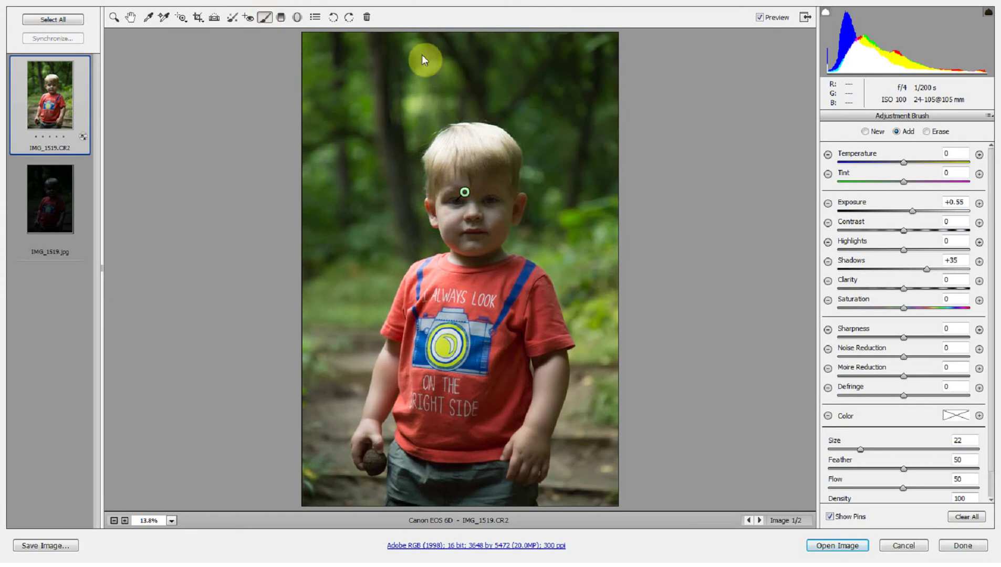
Leave the Adjustment Brush and compare IMG_1519.jpg with the edited IMG_1519.CR2.
click(130, 17)
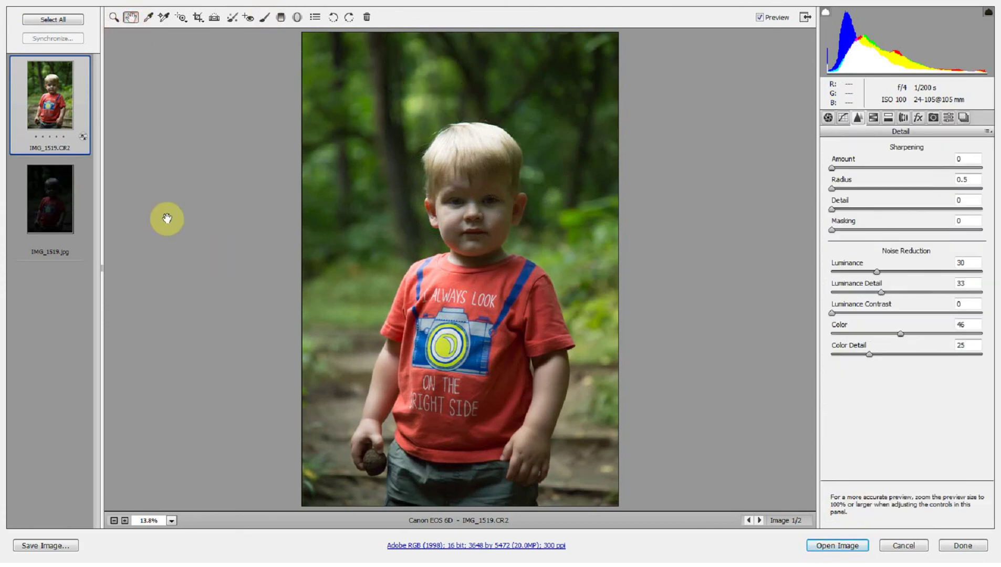
click(46, 205)
click(51, 122)
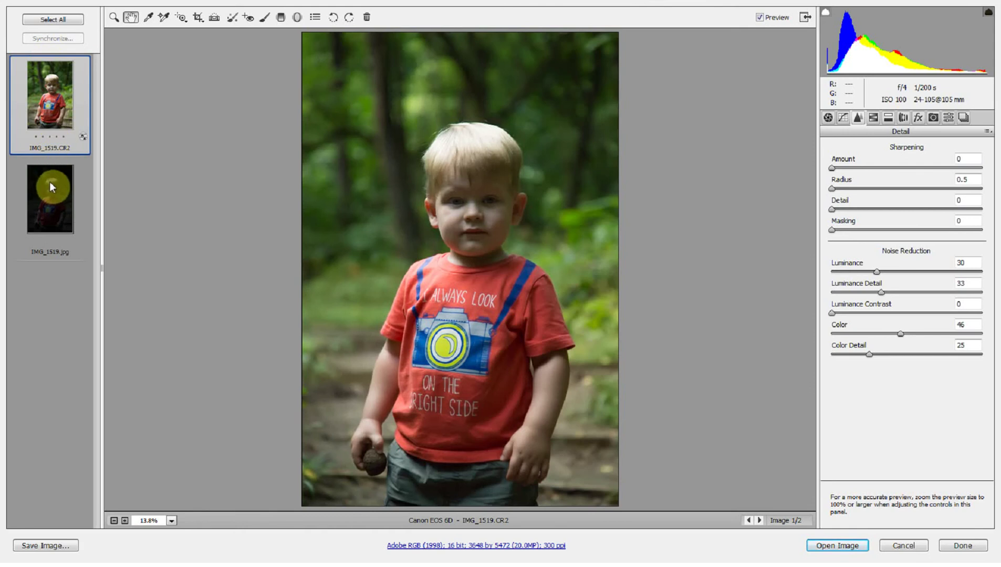
Synchronize the settings of IMG_1519.CR2, including local adjustments but not Crop or Spot Removal, to IMG_1519.jpg.
shift+click(51, 186)
click(52, 39)
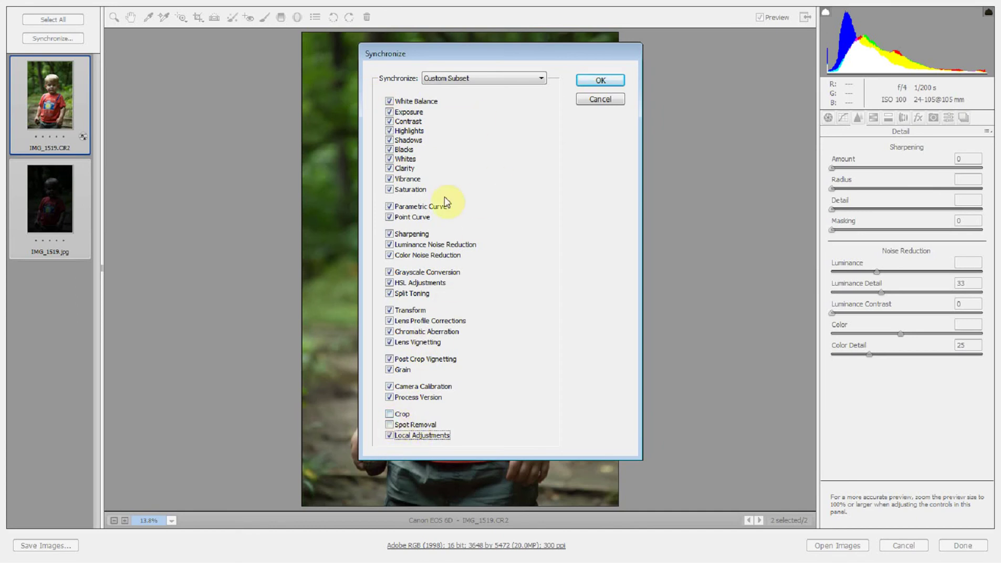
click(600, 82)
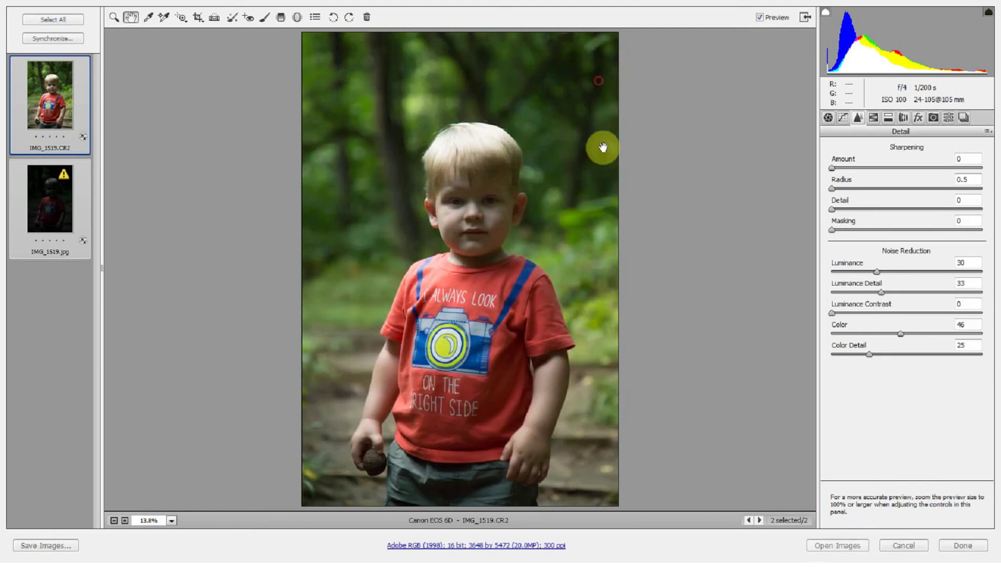
Compare the synchronized IMG_1519.jpg with IMG_1519.CR2 at full-image view.
click(59, 93)
click(41, 204)
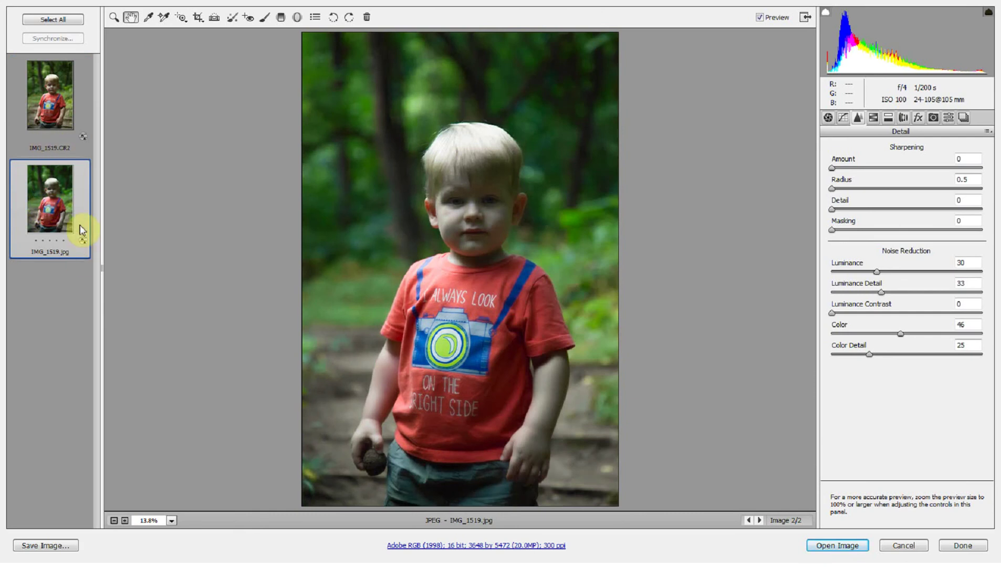
click(62, 107)
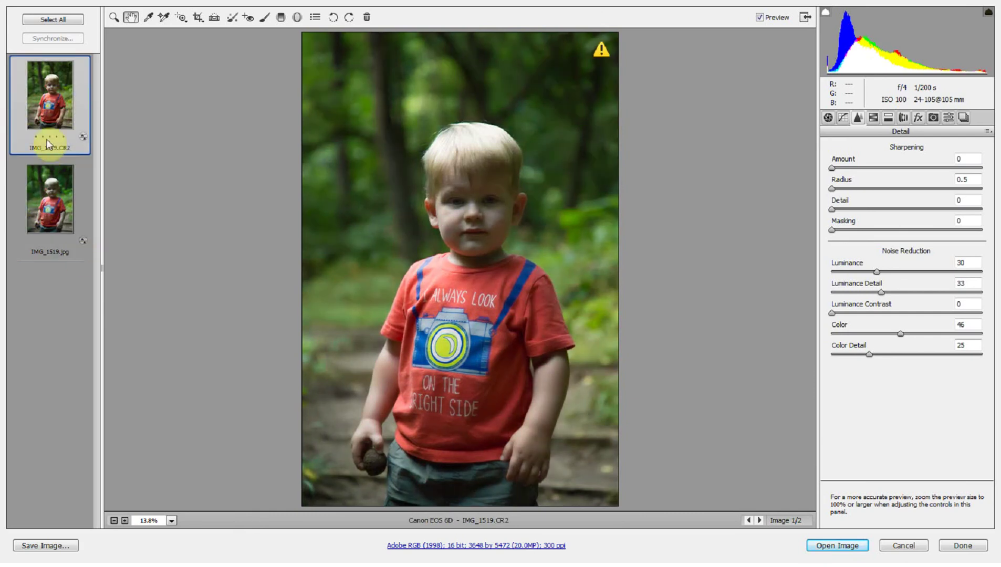
Set the white balance Temperature of IMG_1519.jpg to +15, checking its colour against IMG_1519.CR2.
click(37, 207)
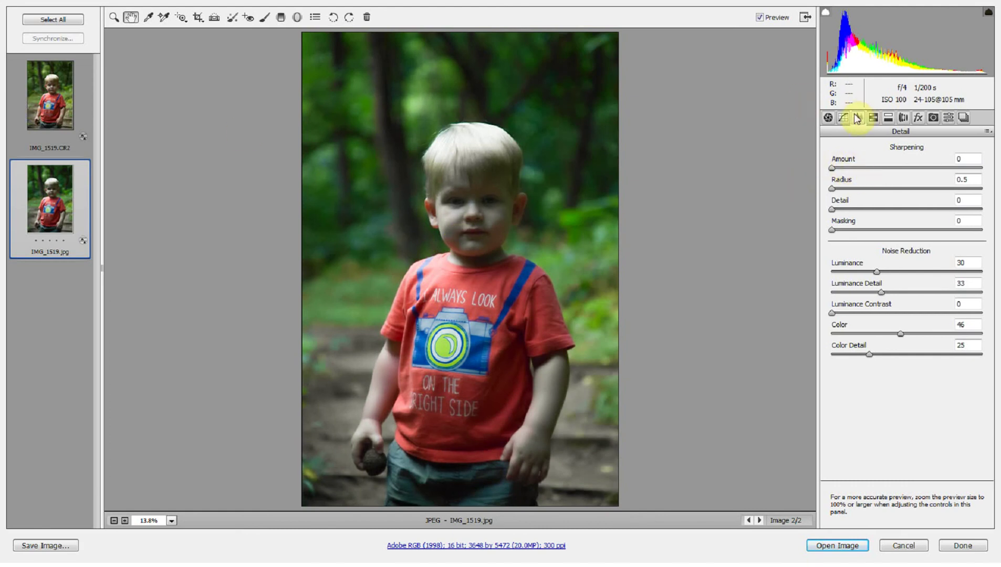
click(828, 117)
drag(911, 181, 917, 180)
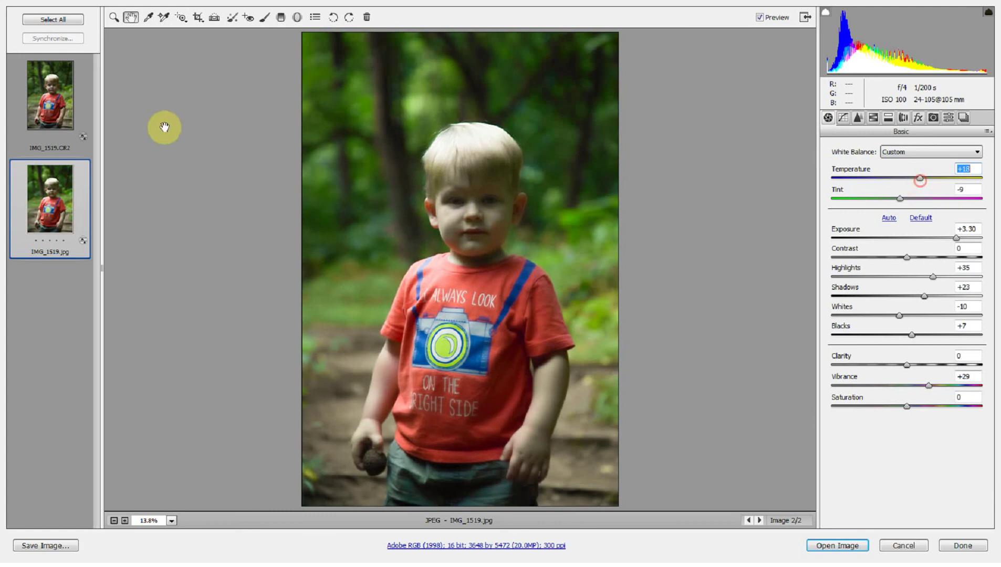
click(44, 115)
click(53, 189)
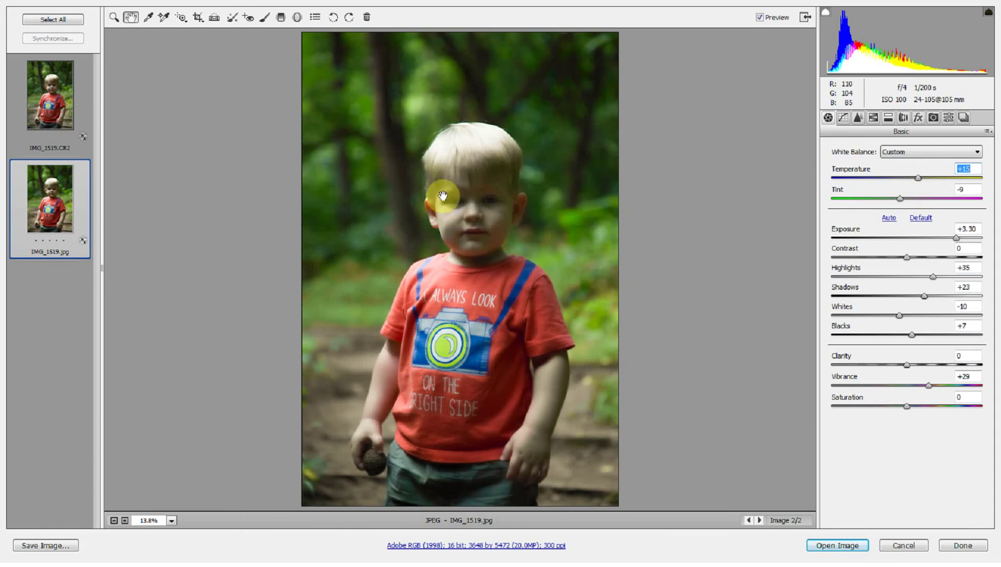
Compare the boy's face in IMG_1519.jpg and IMG_1519.CR2 at about 60% magnification.
click(115, 17)
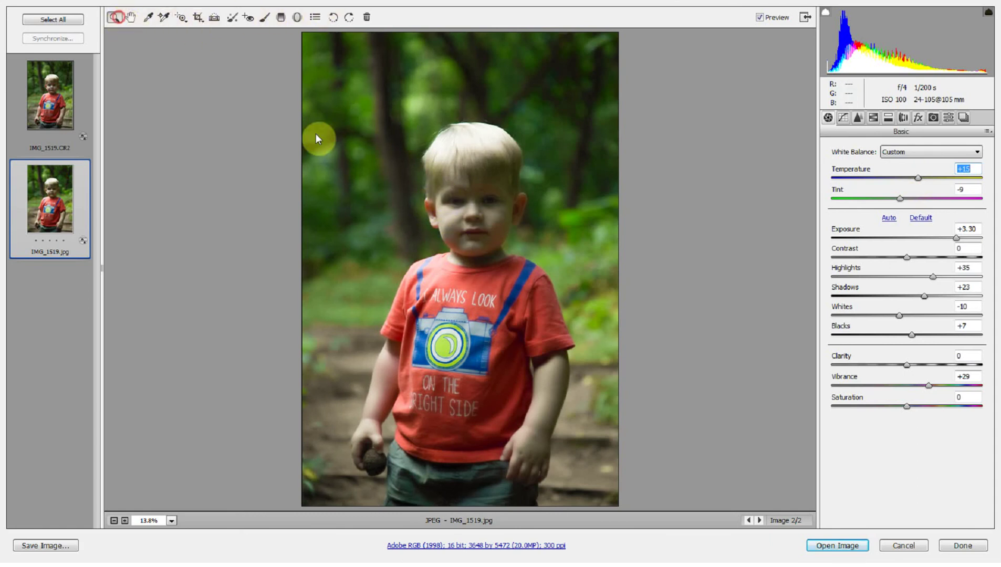
drag(426, 163, 523, 267)
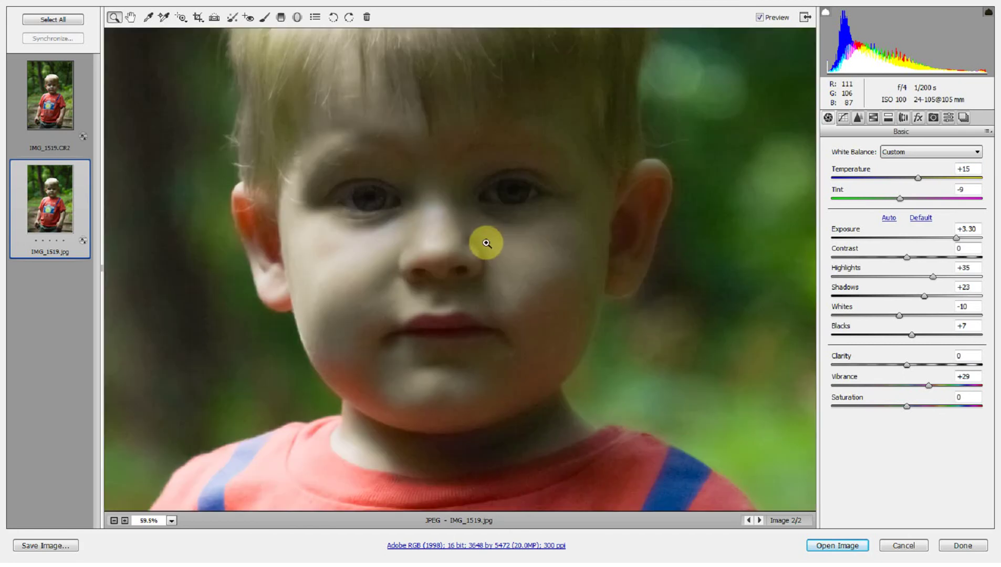
click(46, 98)
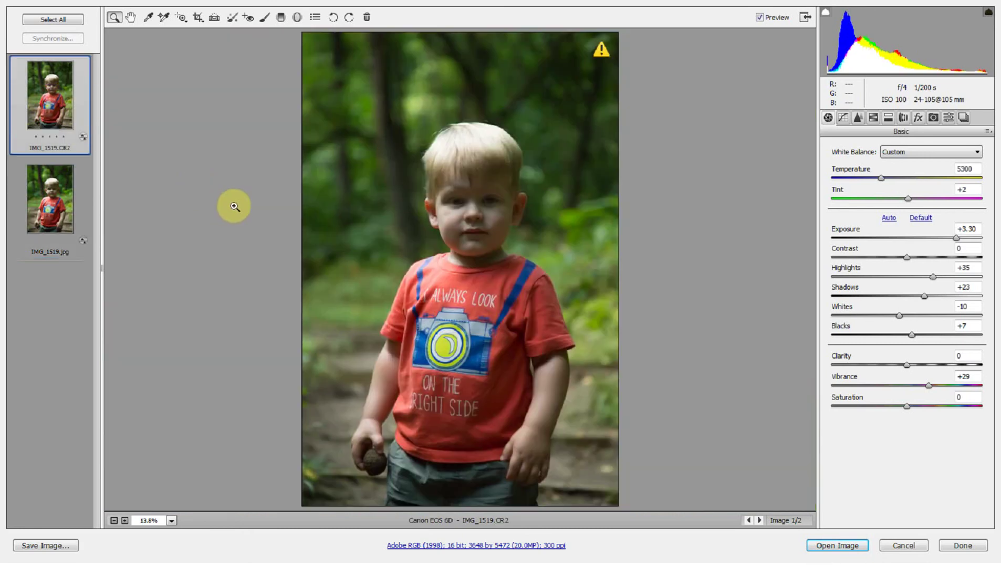
drag(465, 201, 520, 250)
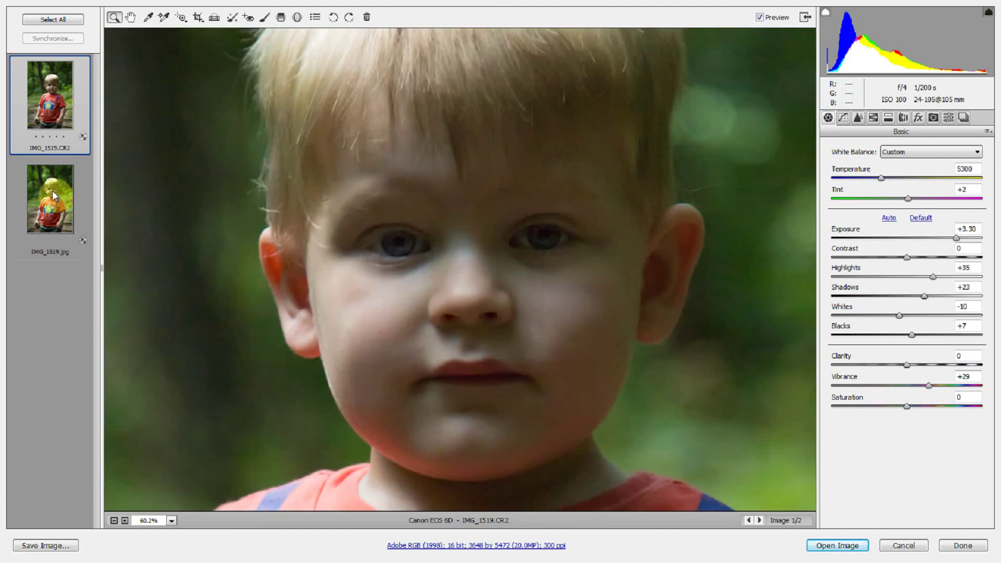
click(51, 190)
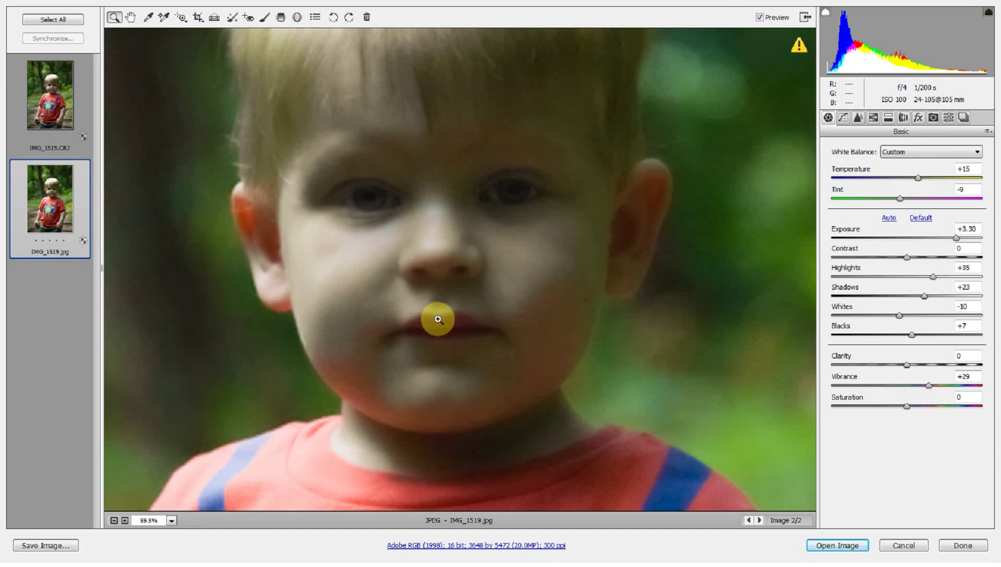
Compare noise and detail in the neck shadow under the chin at 200% in both IMG_1519.jpg and IMG_1519.CR2.
drag(461, 406, 545, 470)
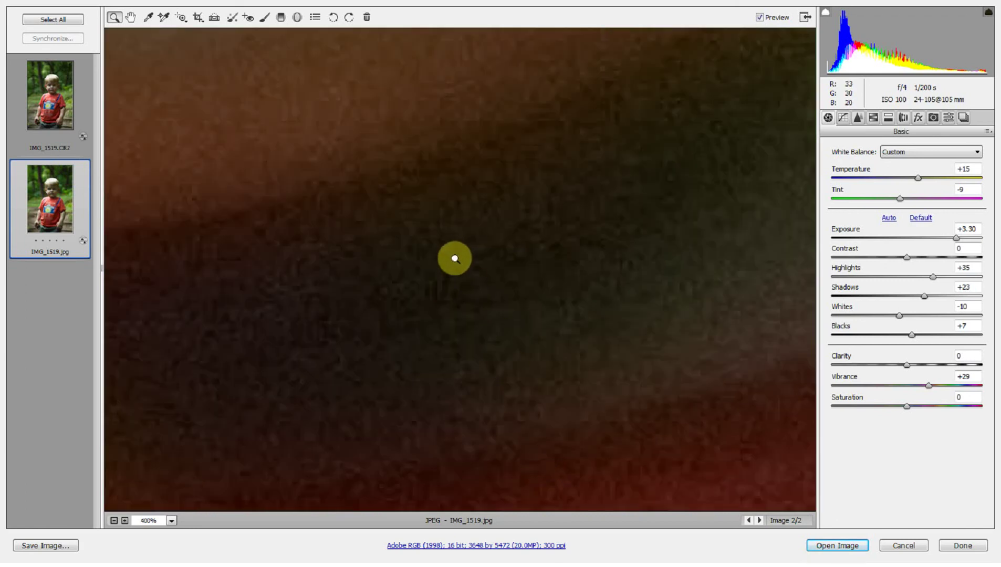
right_click(451, 310)
click(488, 341)
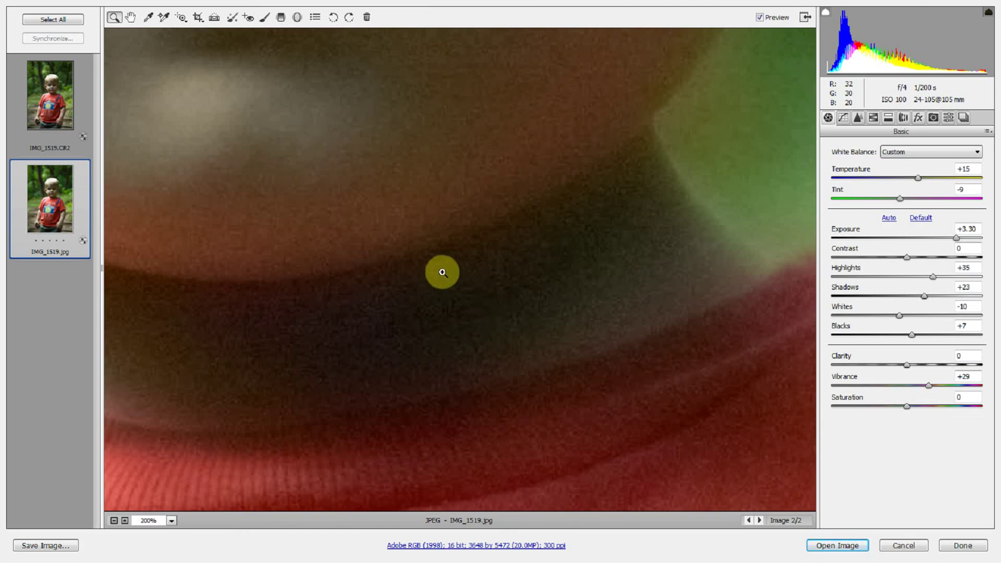
click(67, 111)
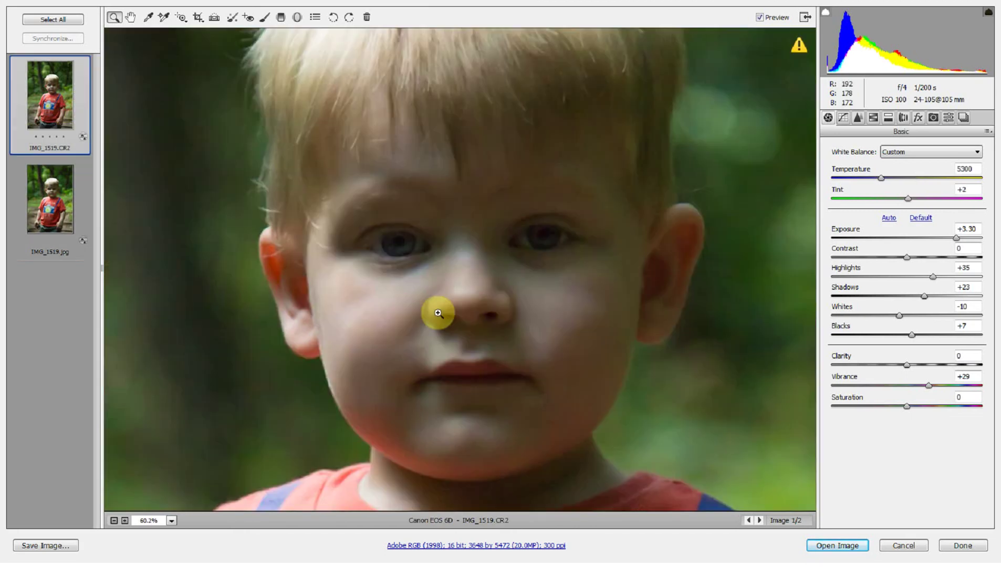
click(547, 406)
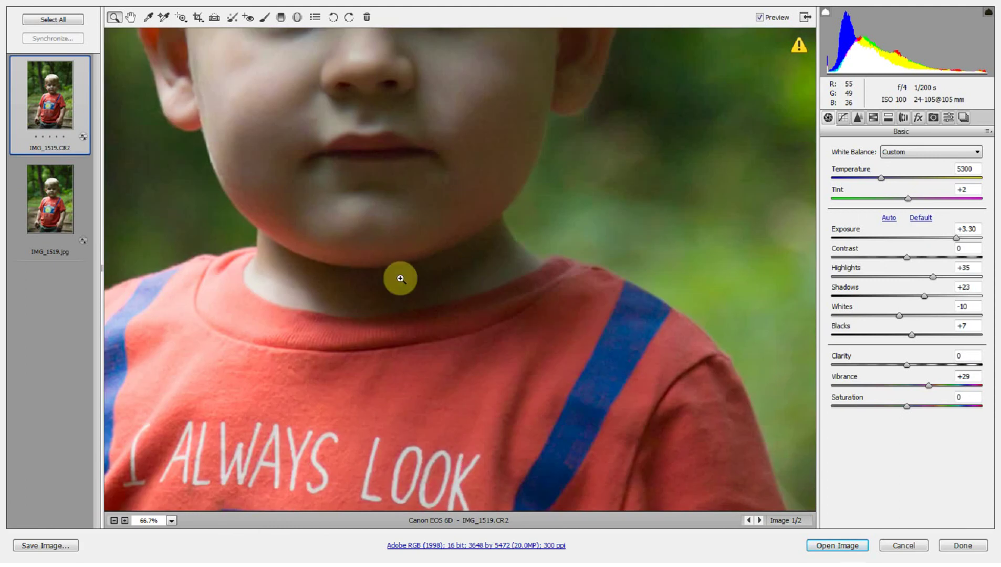
click(426, 258)
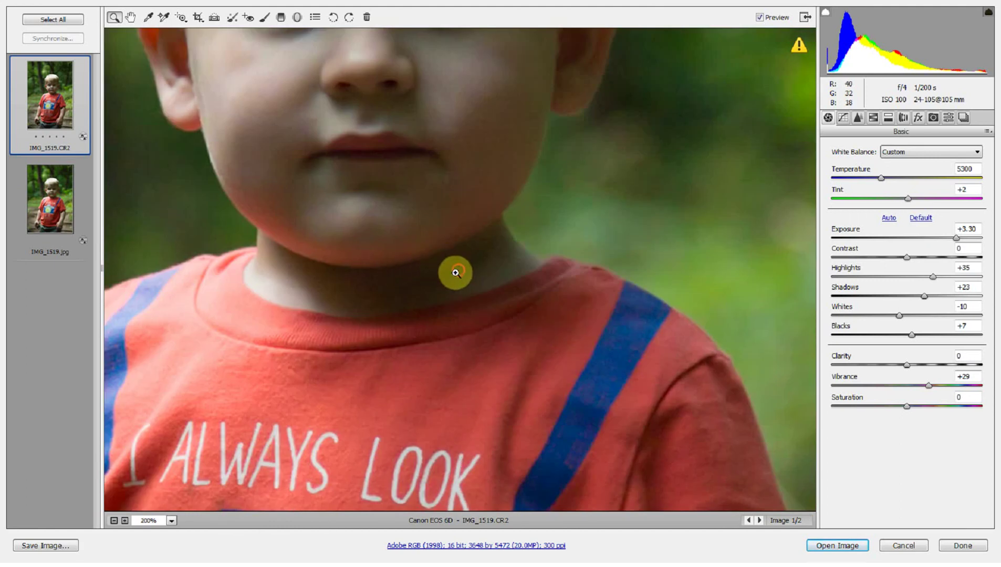
click(456, 270)
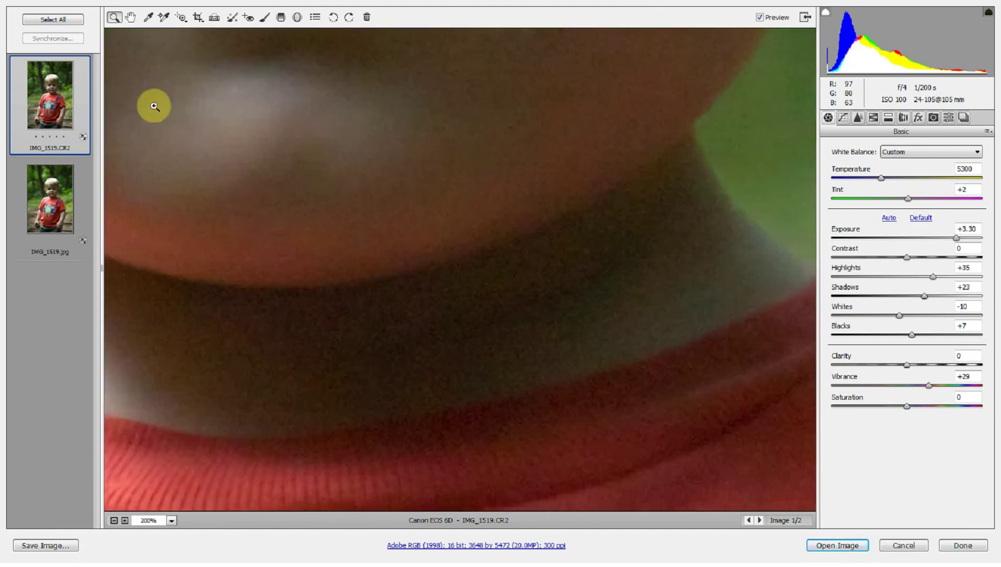
click(33, 209)
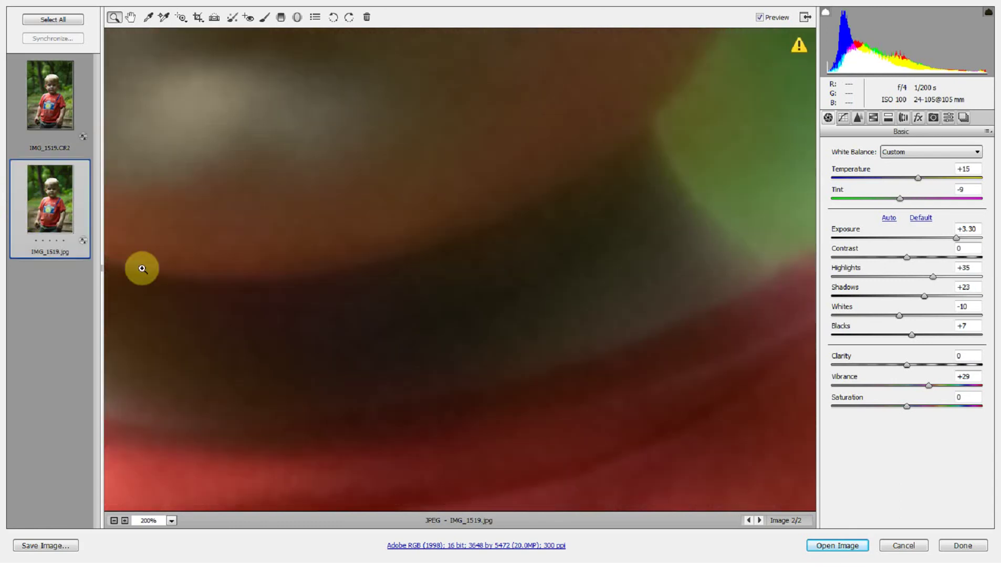
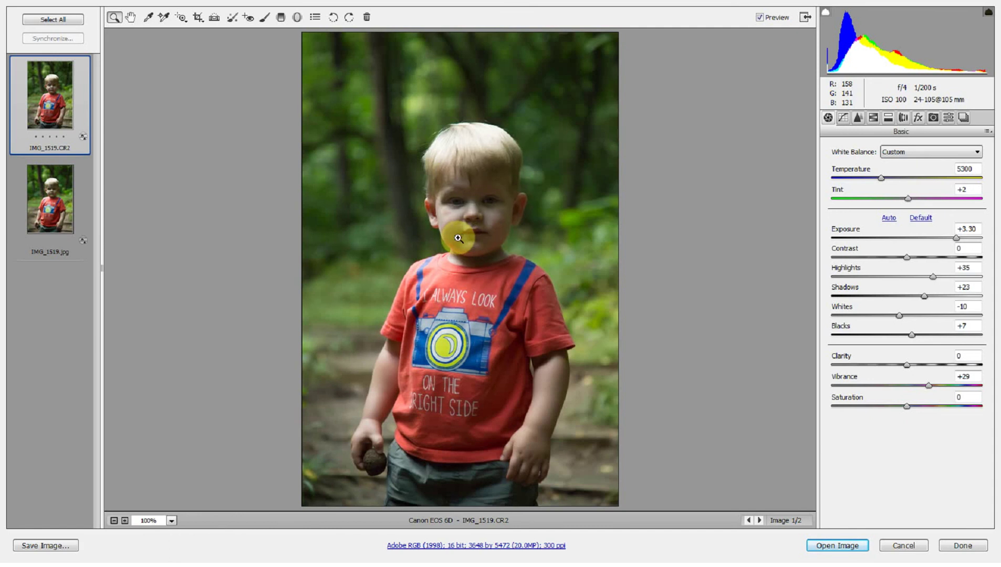
Examine the face and hair detail of IMG_1519.CR2 at 100%.
scroll(401, 314, up, 8)
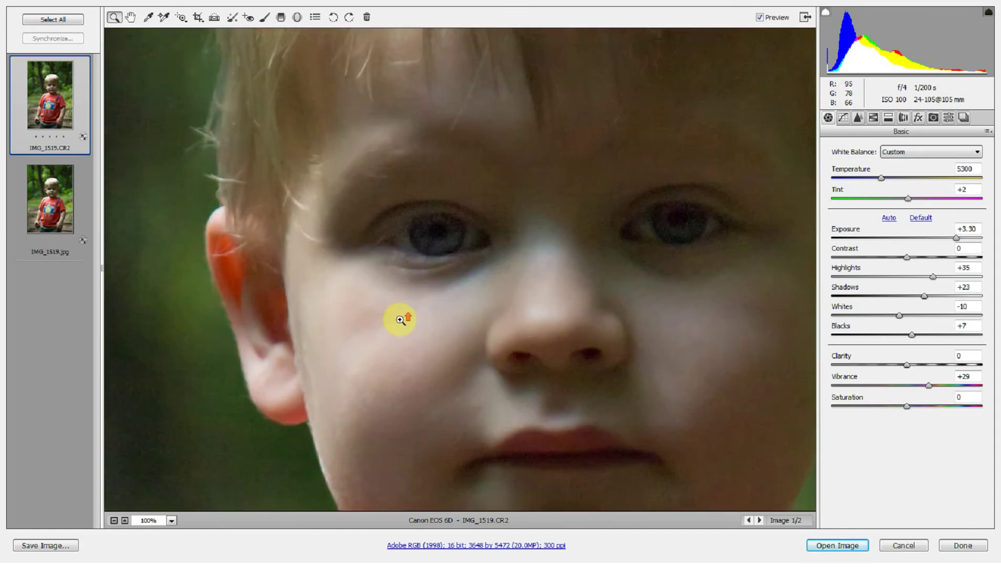
scroll(399, 320, down, 4)
scroll(399, 321, up, 5)
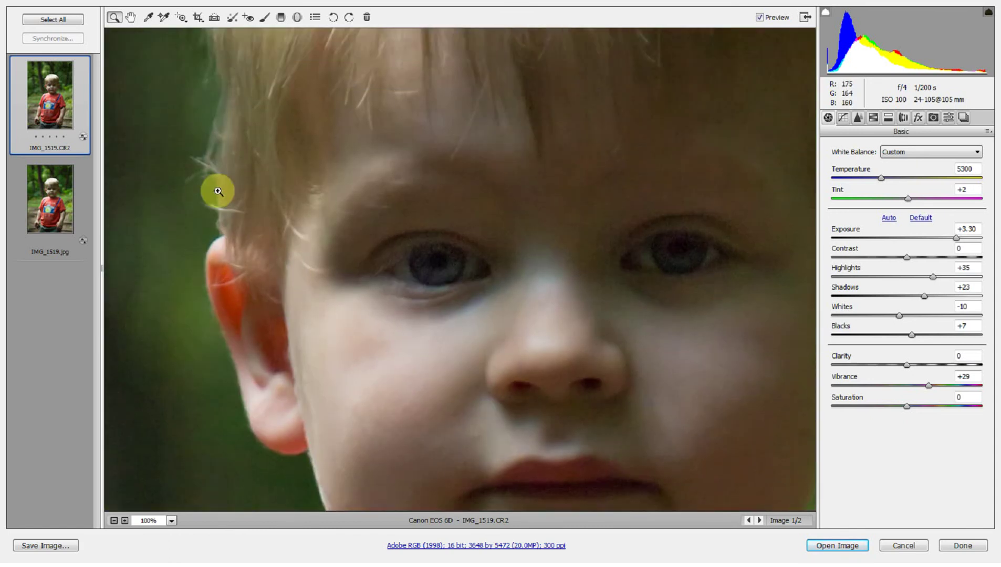
scroll(218, 191, up, 3)
View IMG_1519.jpg at 100% and examine the face from the chin up to the hair.
click(49, 210)
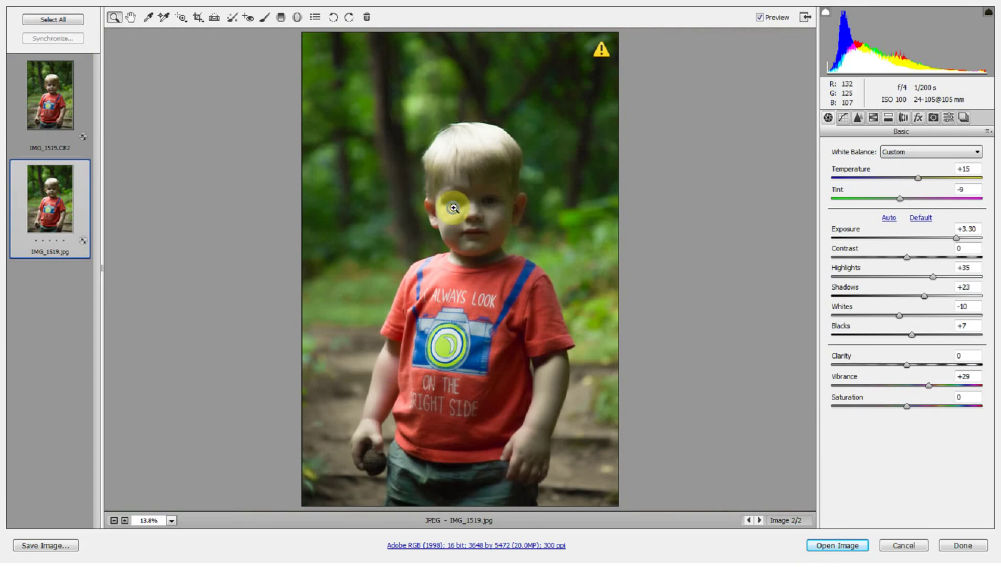
right_click(453, 208)
click(476, 222)
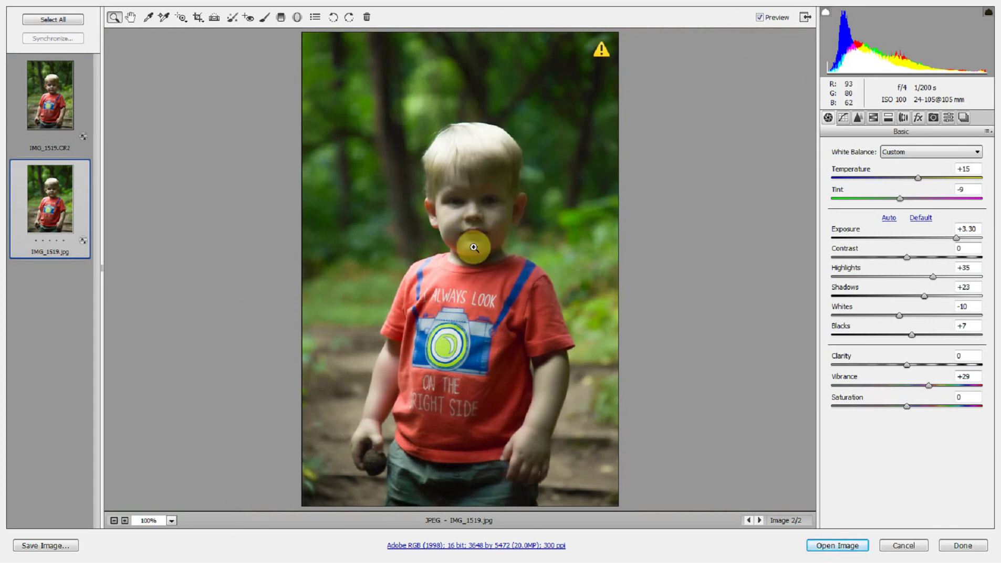
scroll(452, 267, up, 3)
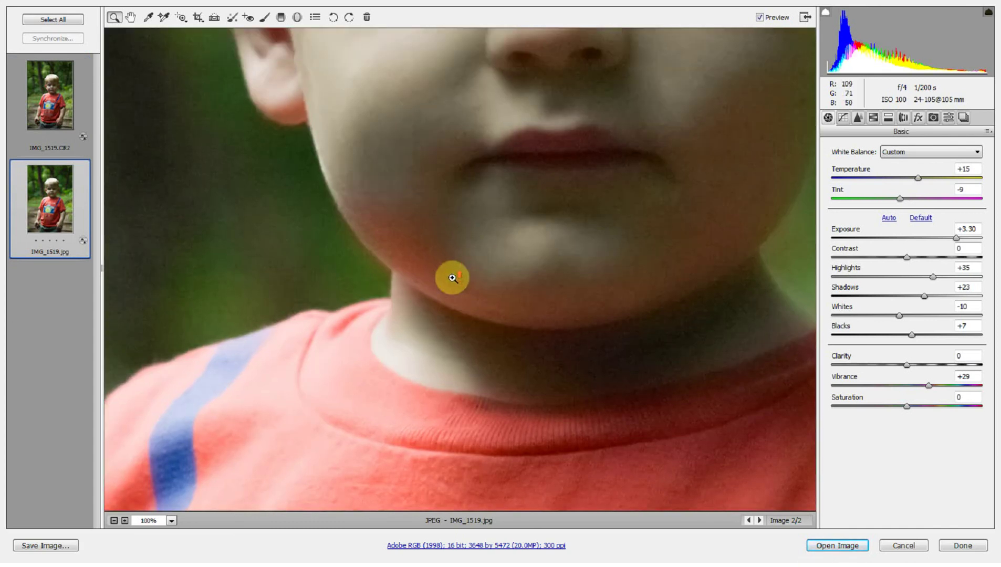
scroll(451, 276, up, 5)
scroll(451, 276, down, 1)
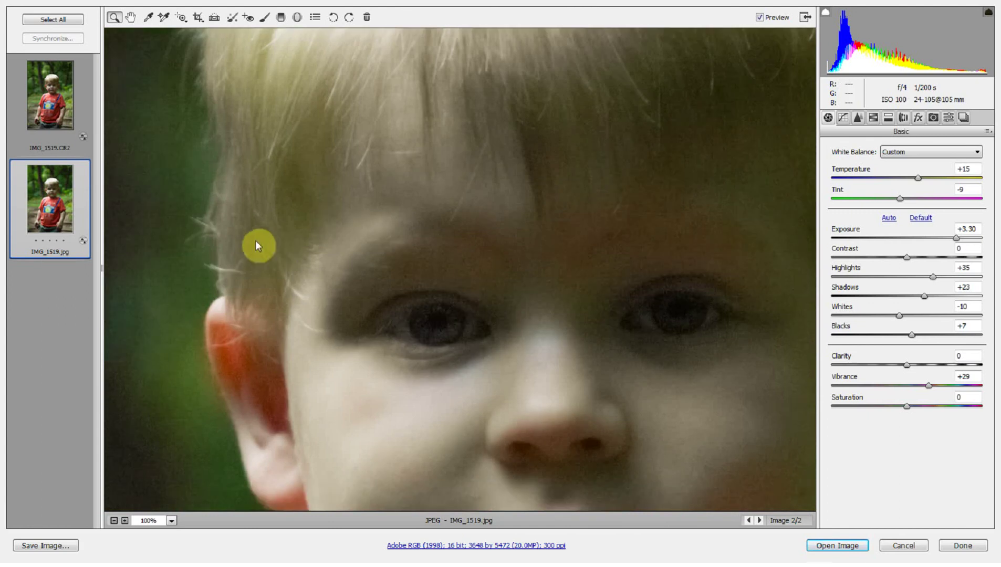
Compare the eyes, hair and skin tones of both files at 100%, and return IMG_1519.CR2 to the fit-in-view size.
click(53, 114)
click(55, 186)
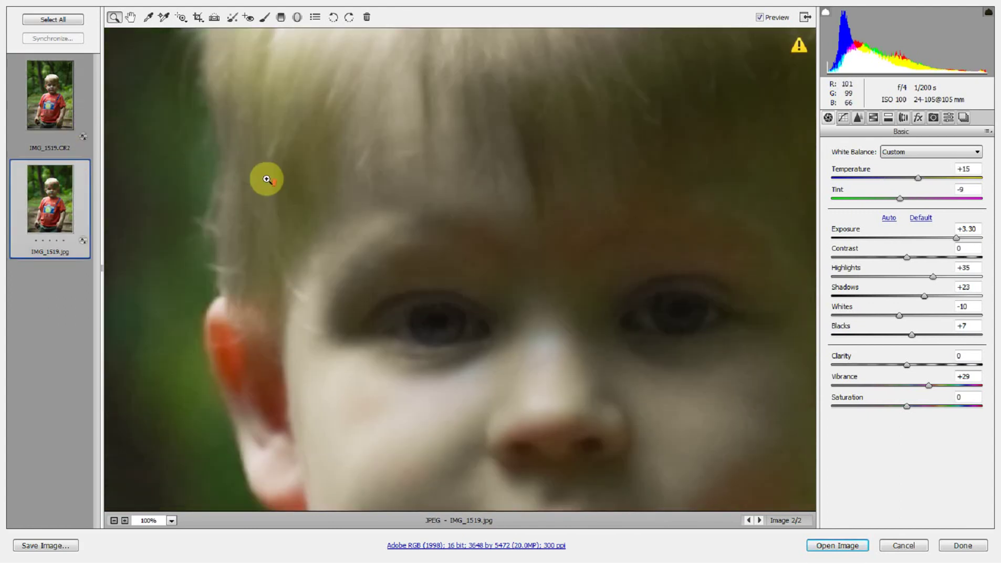
scroll(267, 179, up, 1)
scroll(266, 189, down, 1)
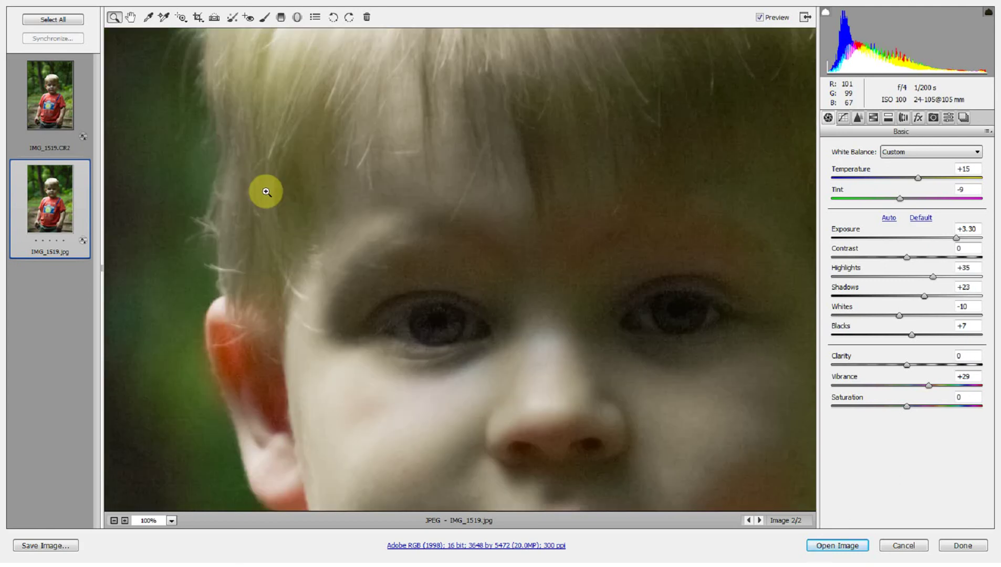
scroll(266, 192, down, 3)
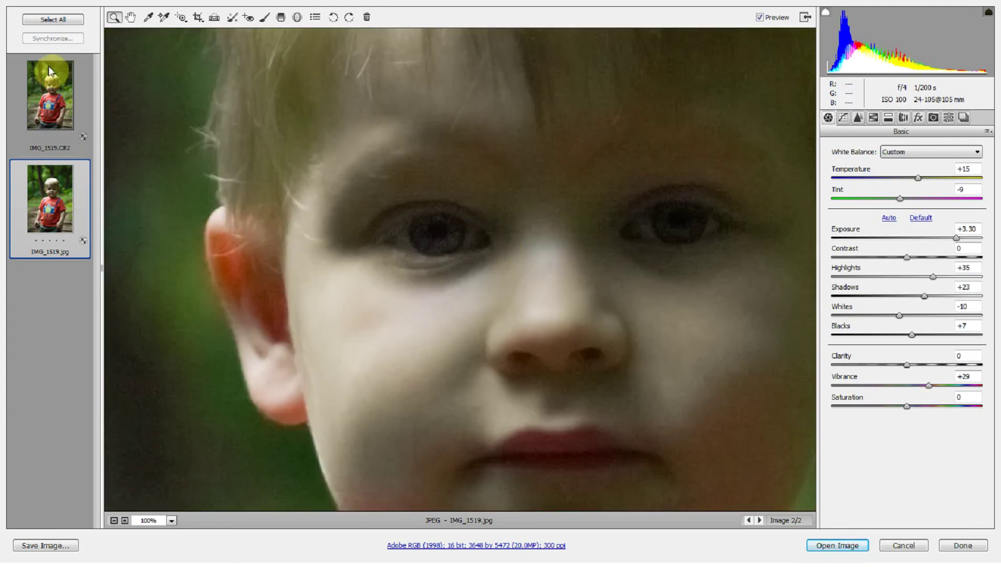
click(44, 82)
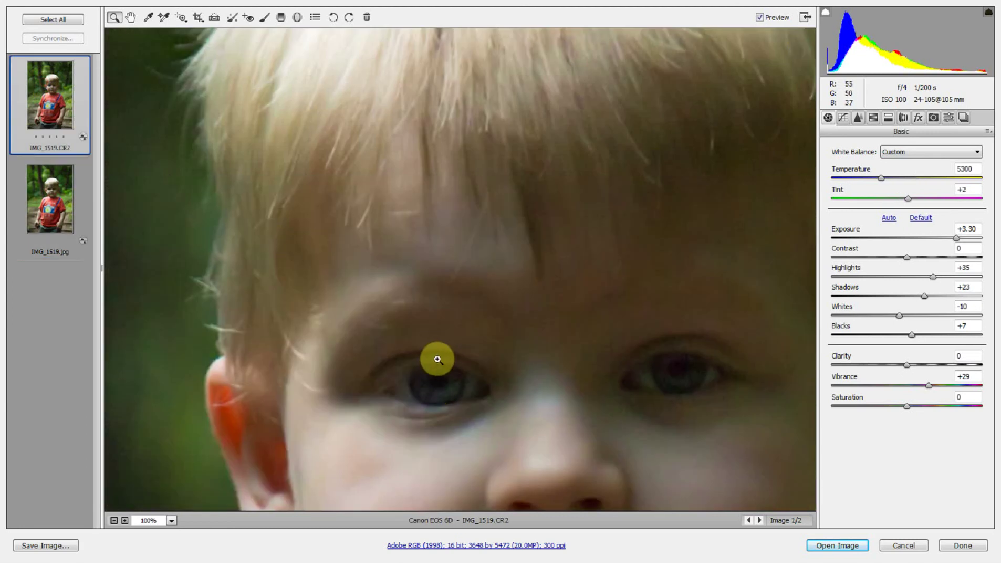
right_click(450, 374)
click(476, 432)
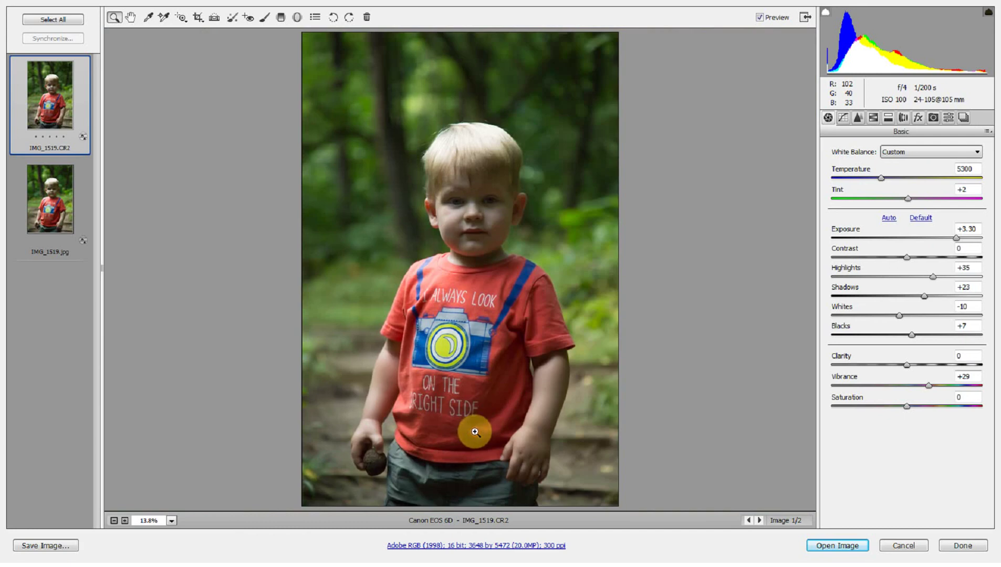